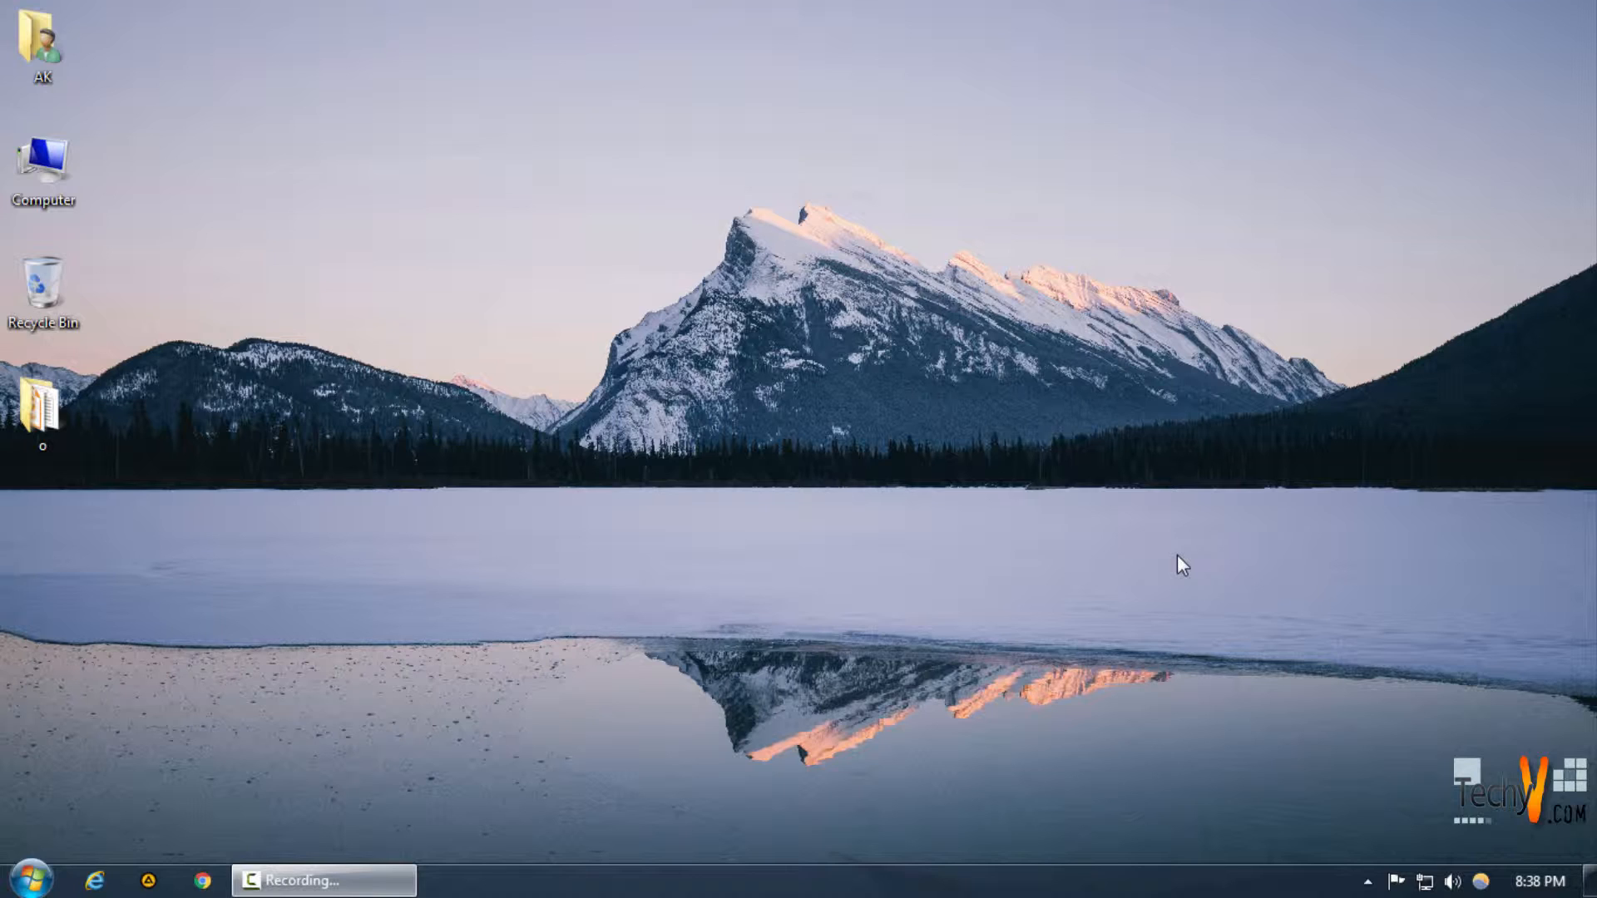
Launch Adobe Photoshop from the Start menu's program list
left_click(32, 878)
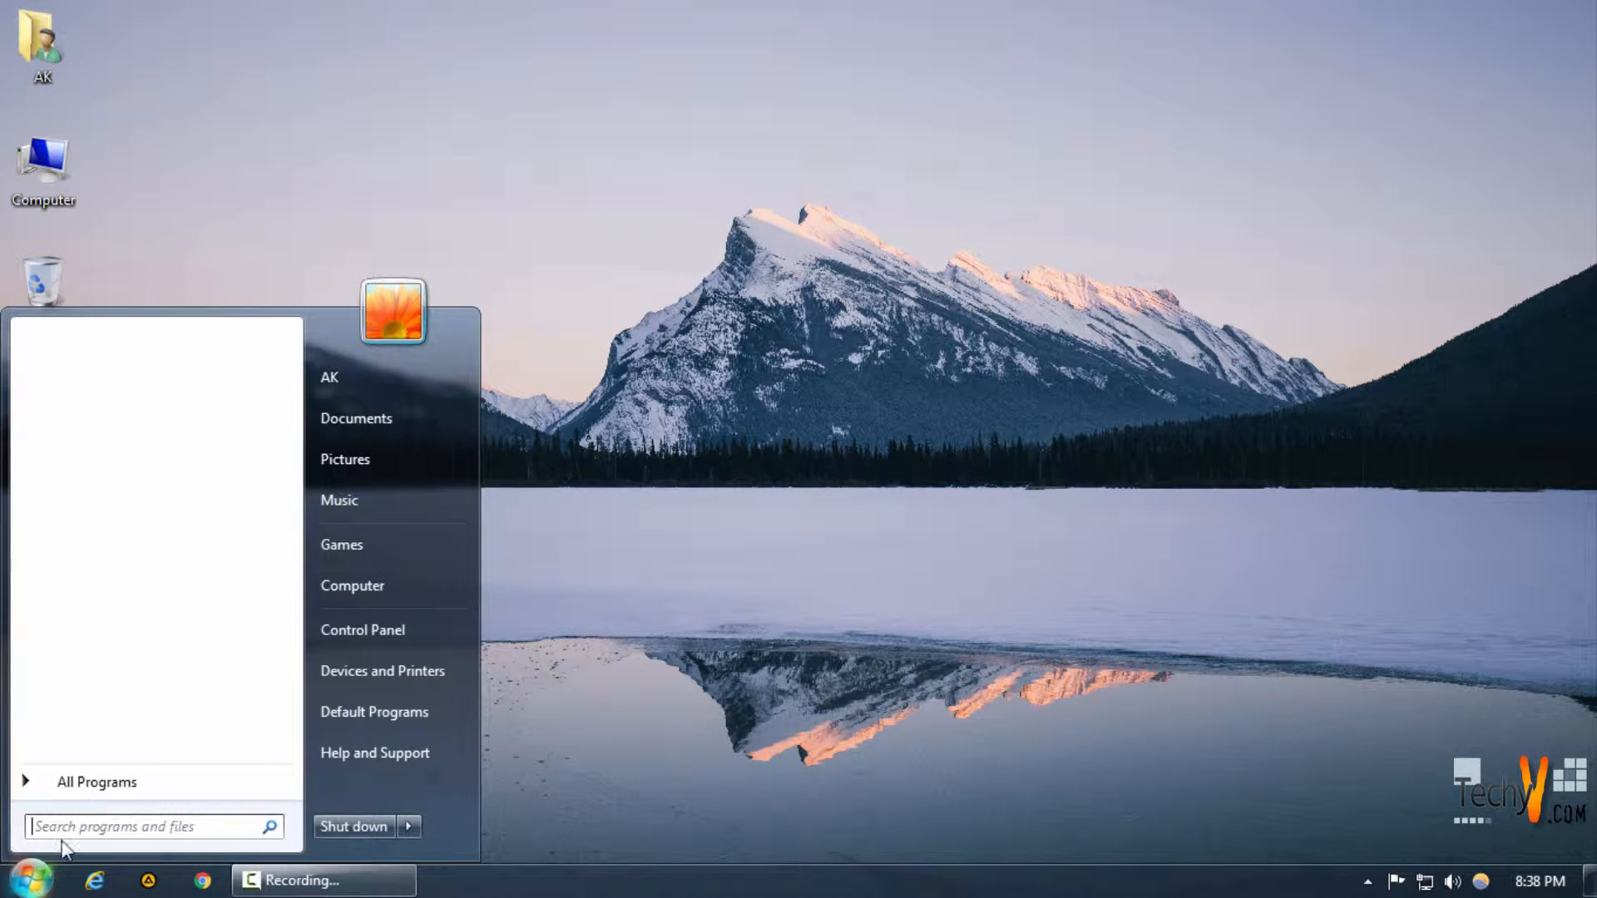
left_click(117, 780)
left_click(124, 419)
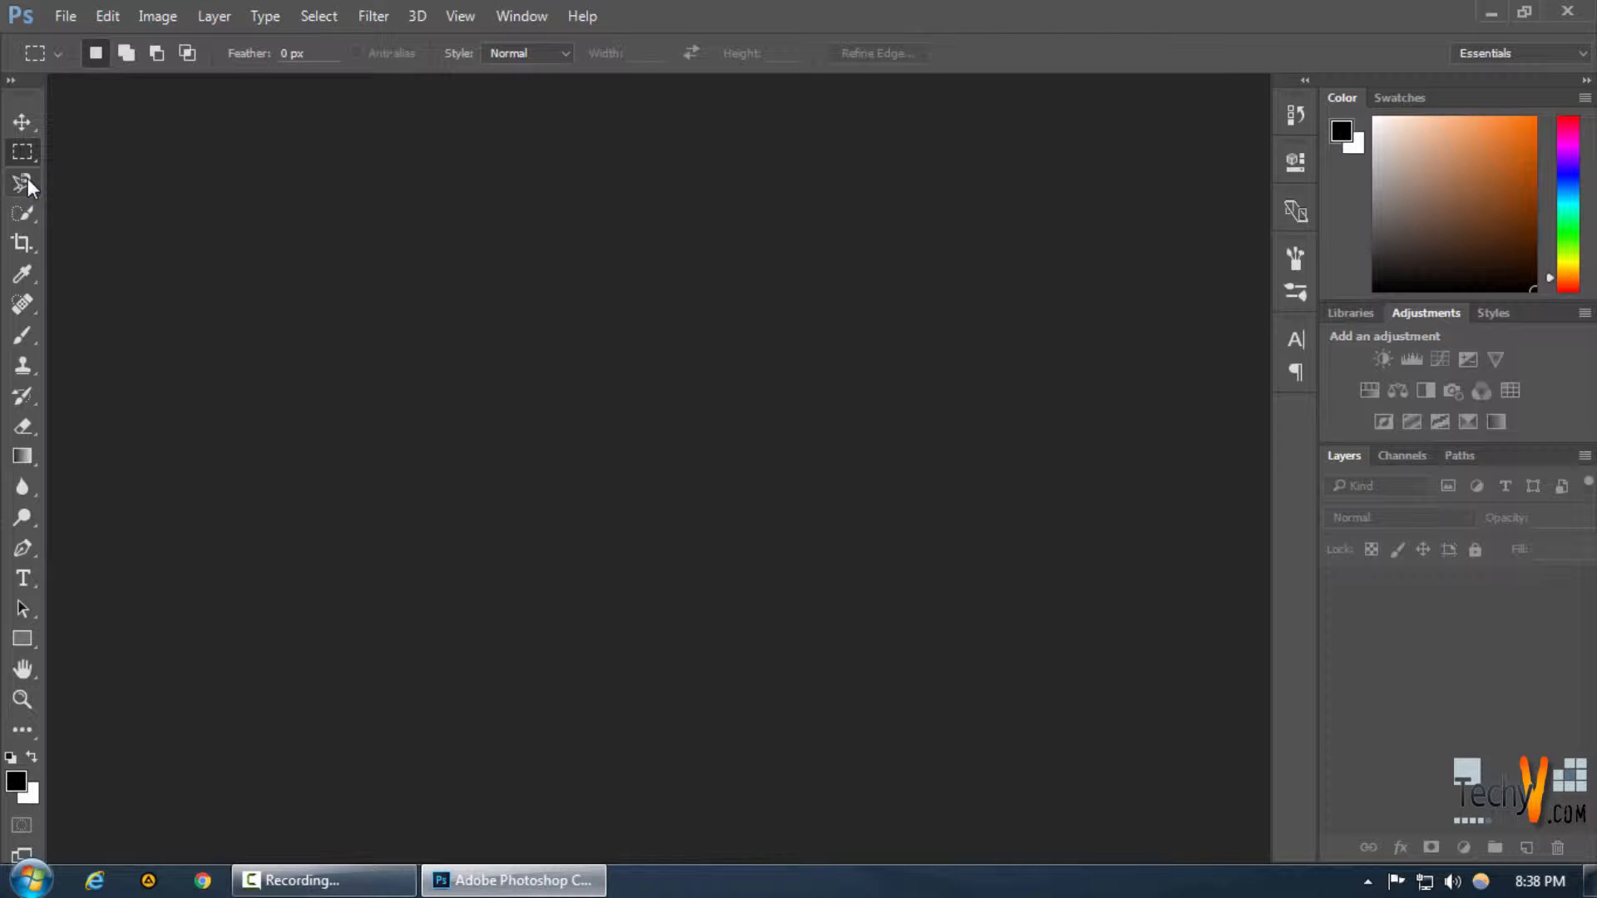
Switch among the lasso tools, trying the Polygonal and Magnetic variants and ending with the Polygonal Lasso Tool
left_click(27, 178)
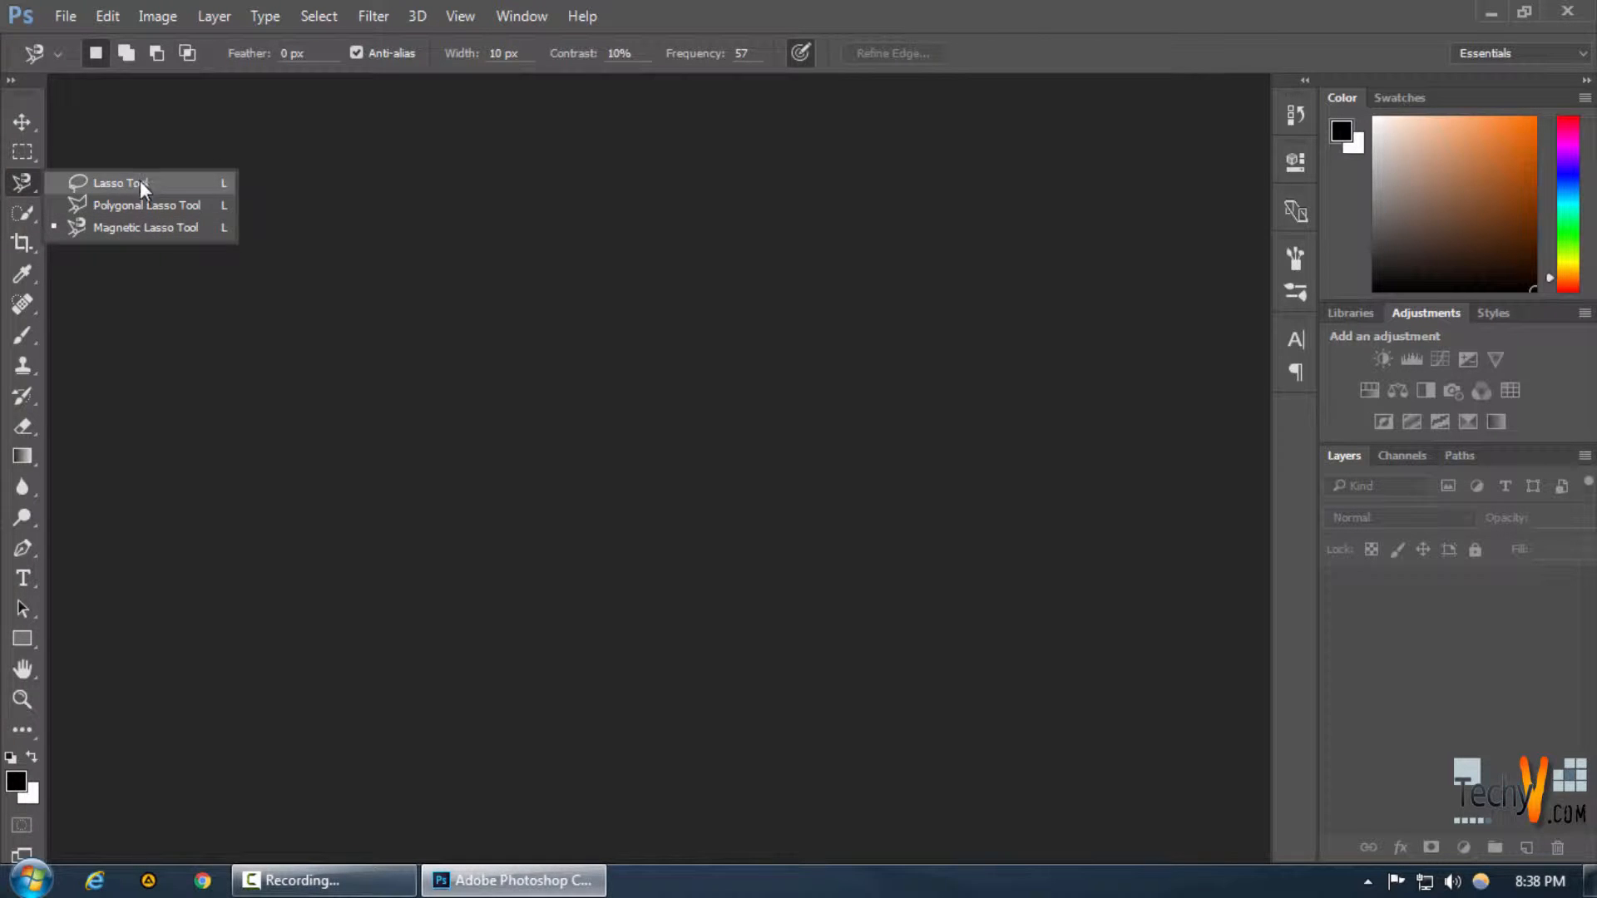
left_click(140, 208)
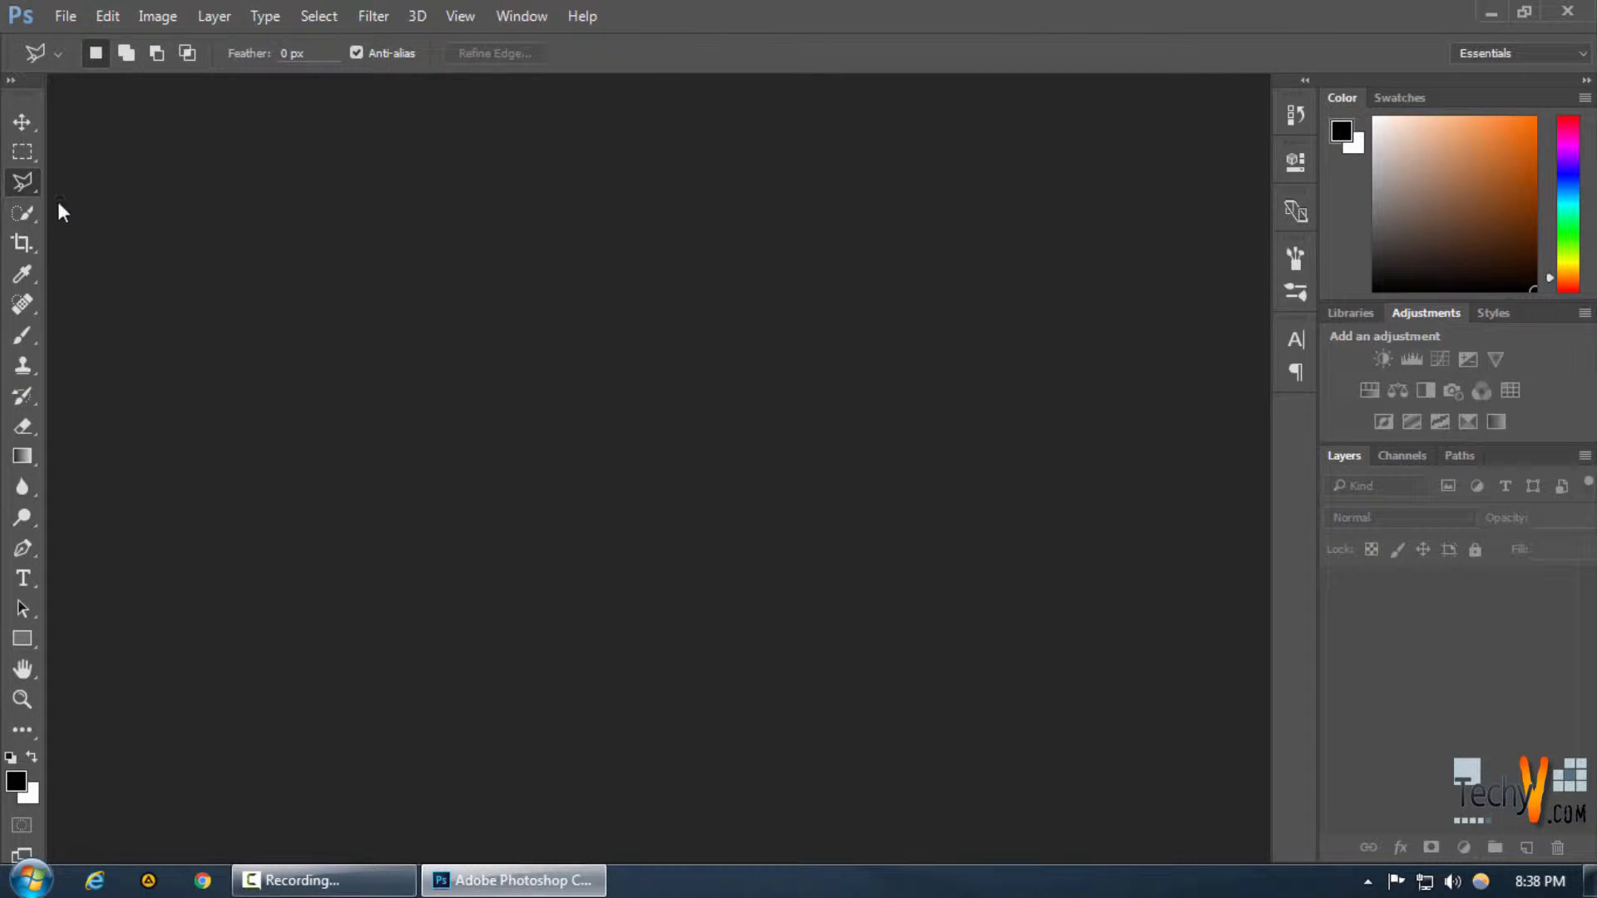
left_click(22, 188)
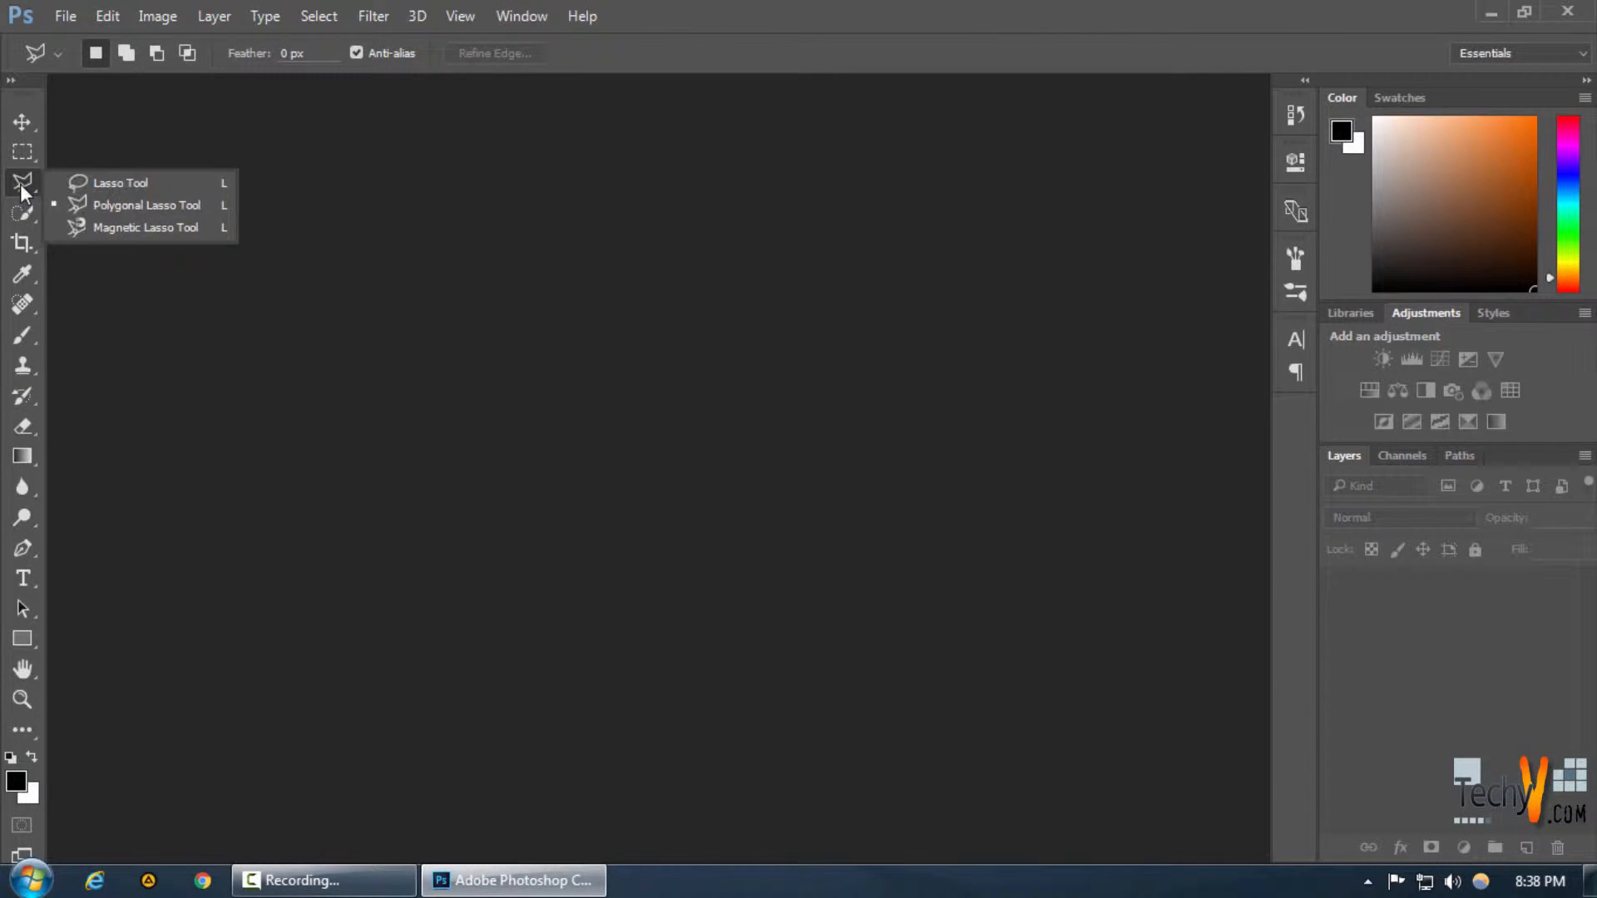
left_click(107, 223)
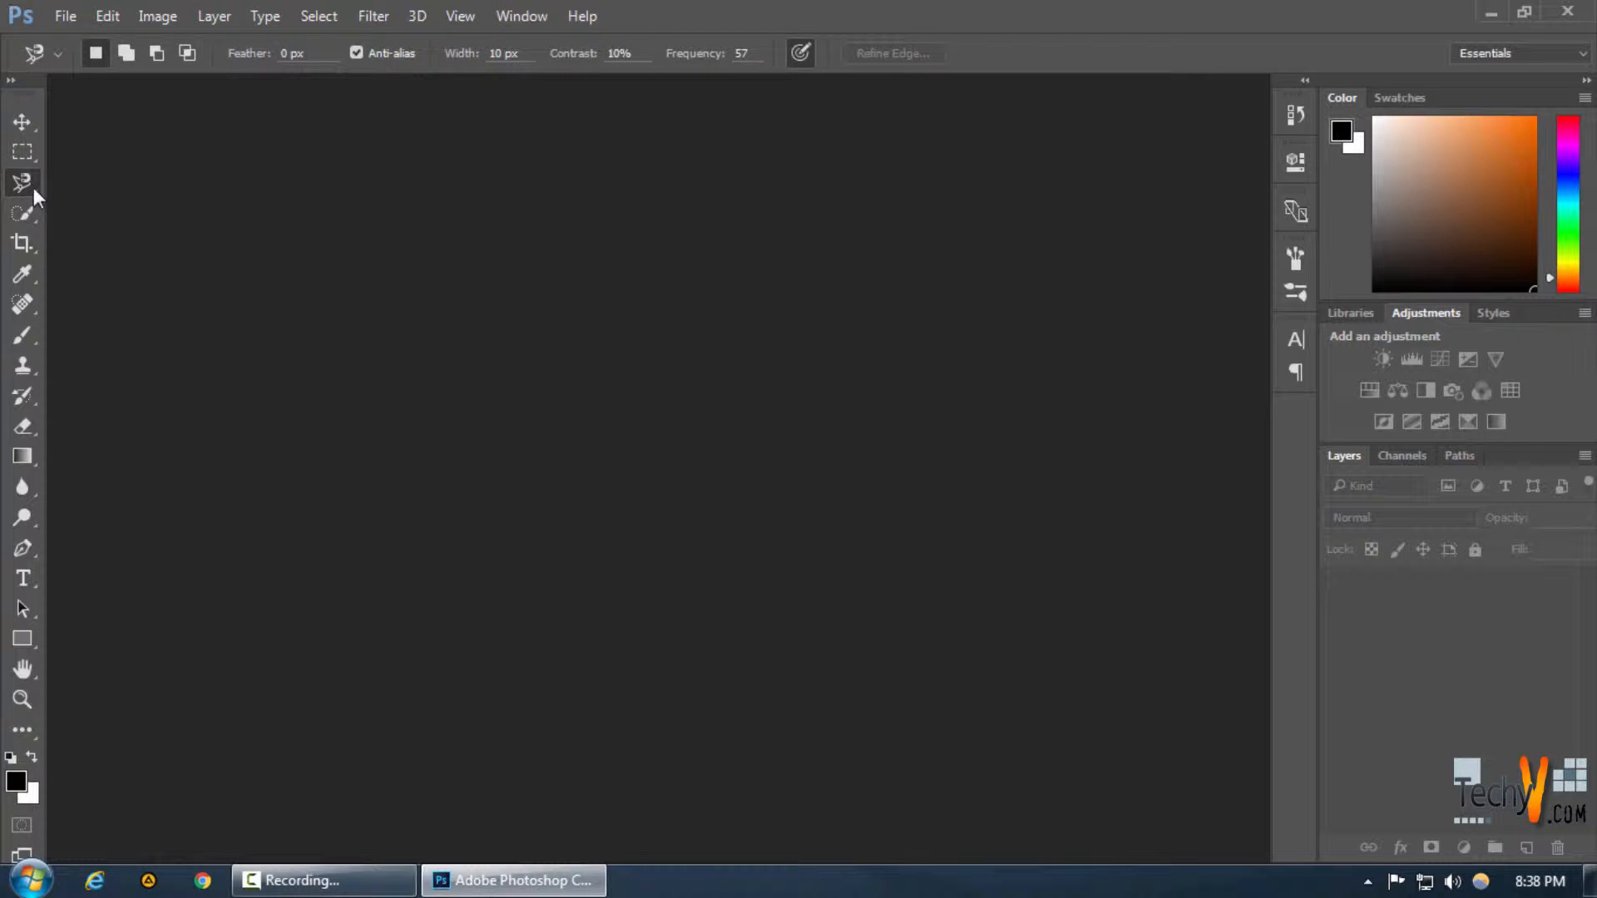
left_click(32, 187)
left_click(86, 206)
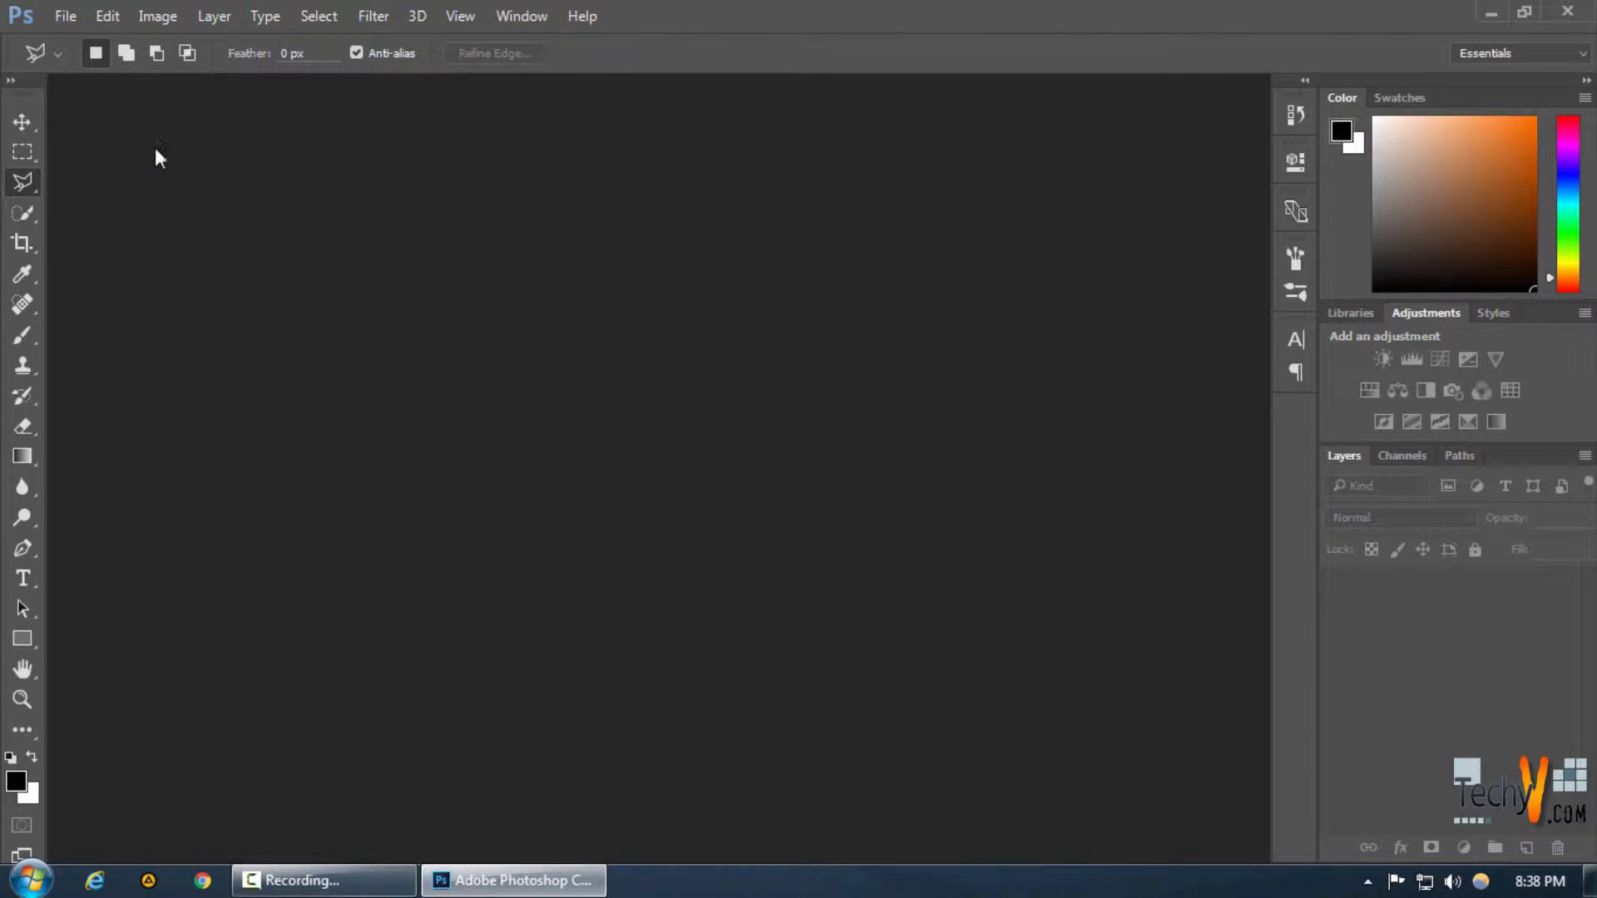
Open the image named new from the img folder
left_click(66, 15)
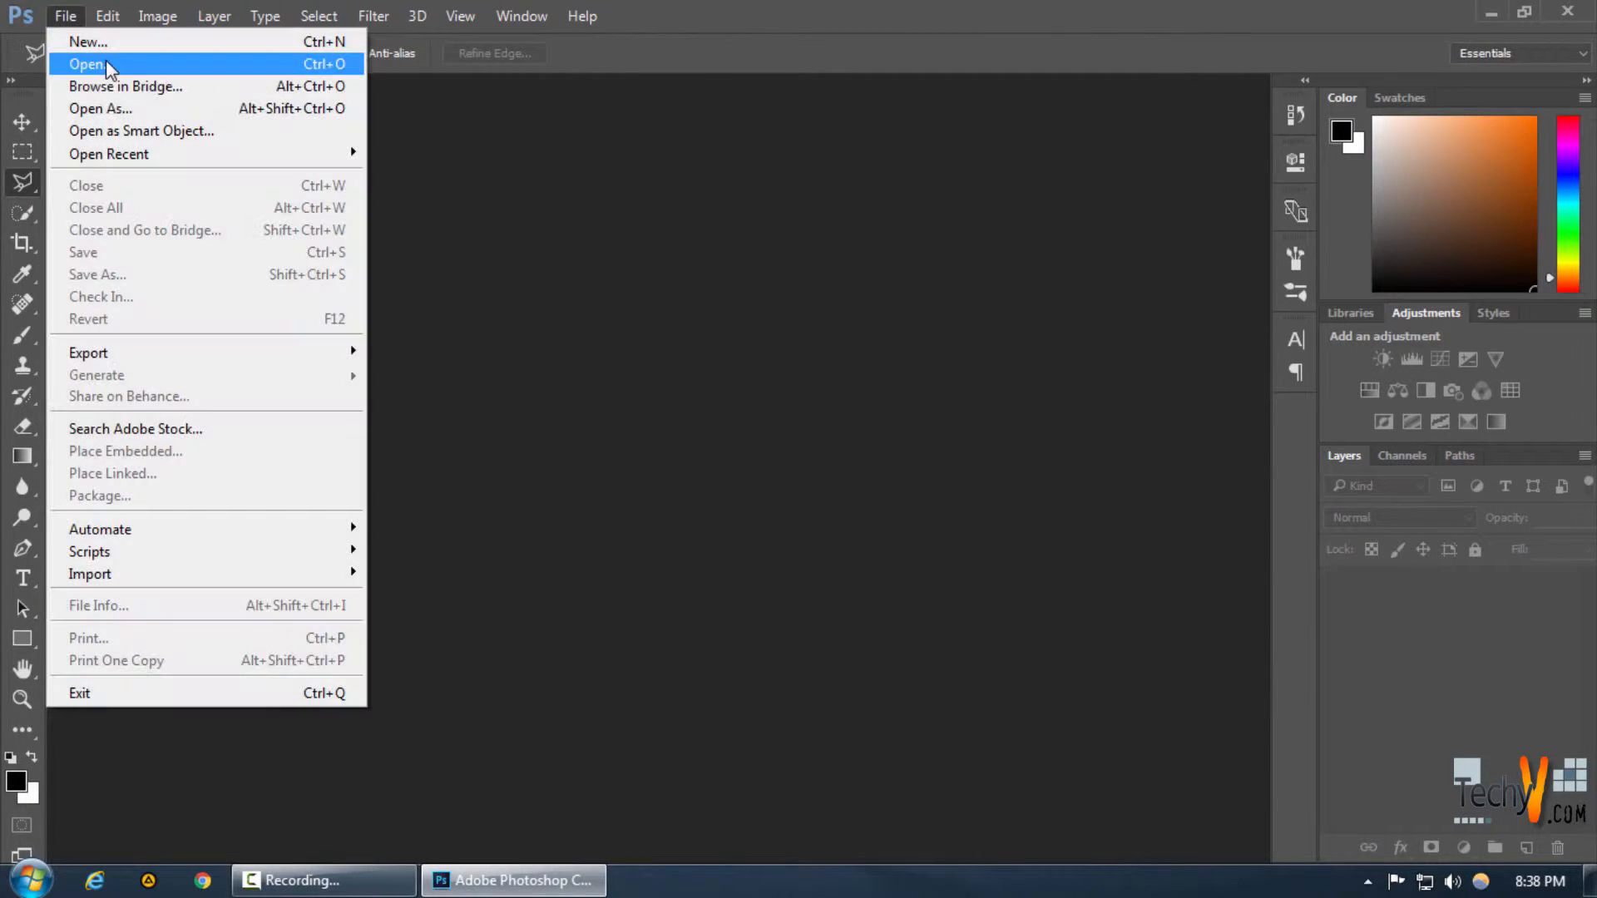
left_click(107, 59)
scroll(491, 407, "down", 8)
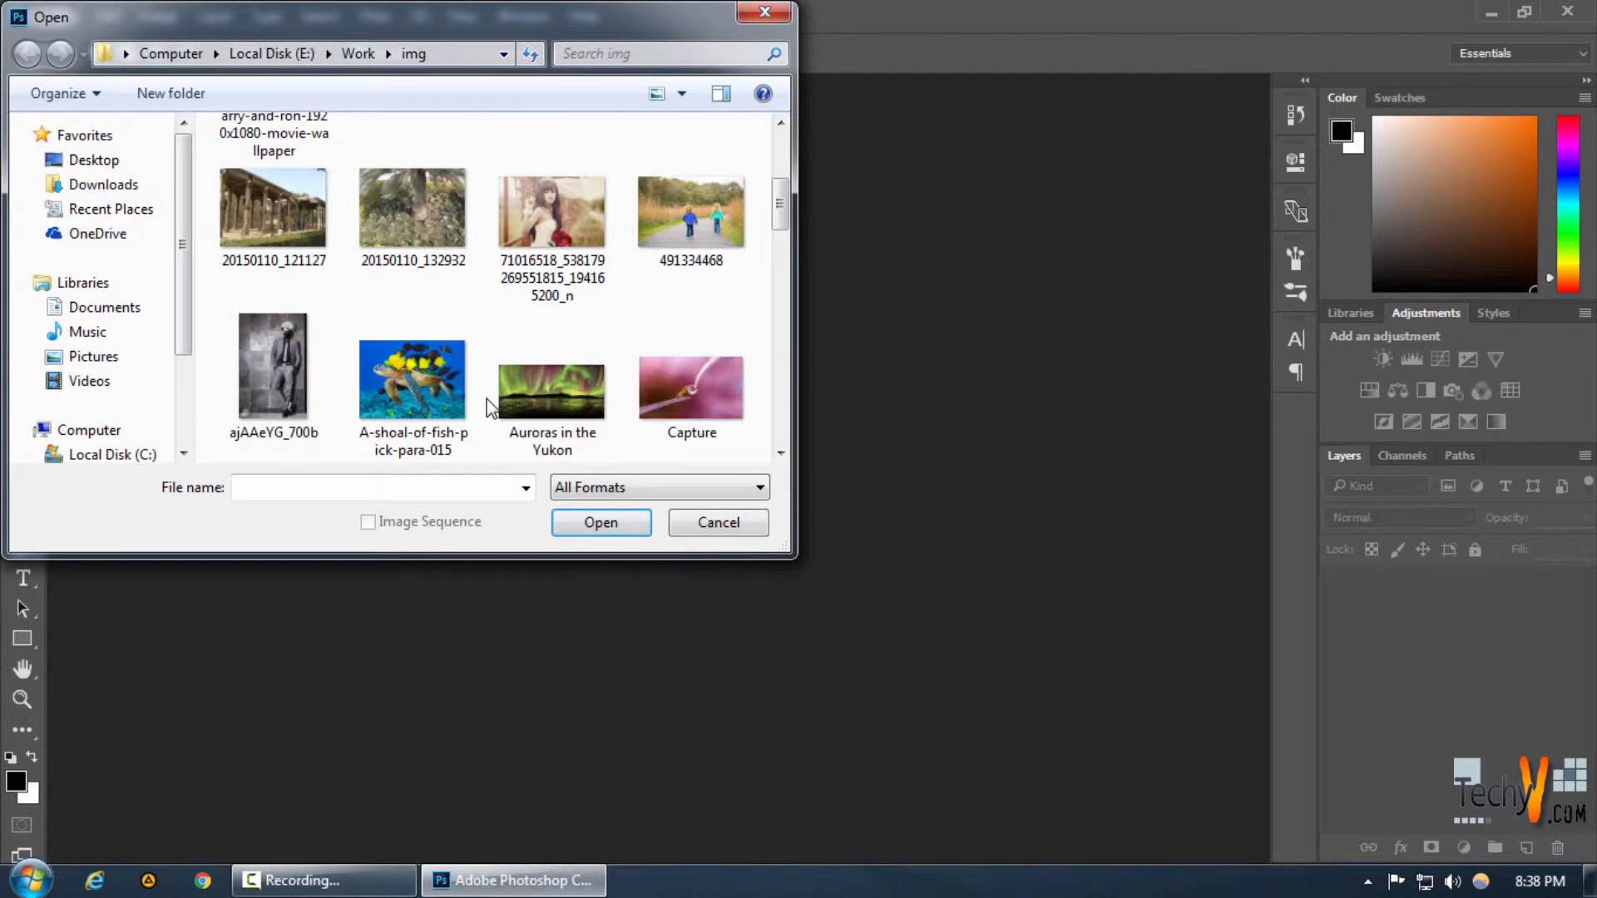
scroll(481, 401, "down", 12)
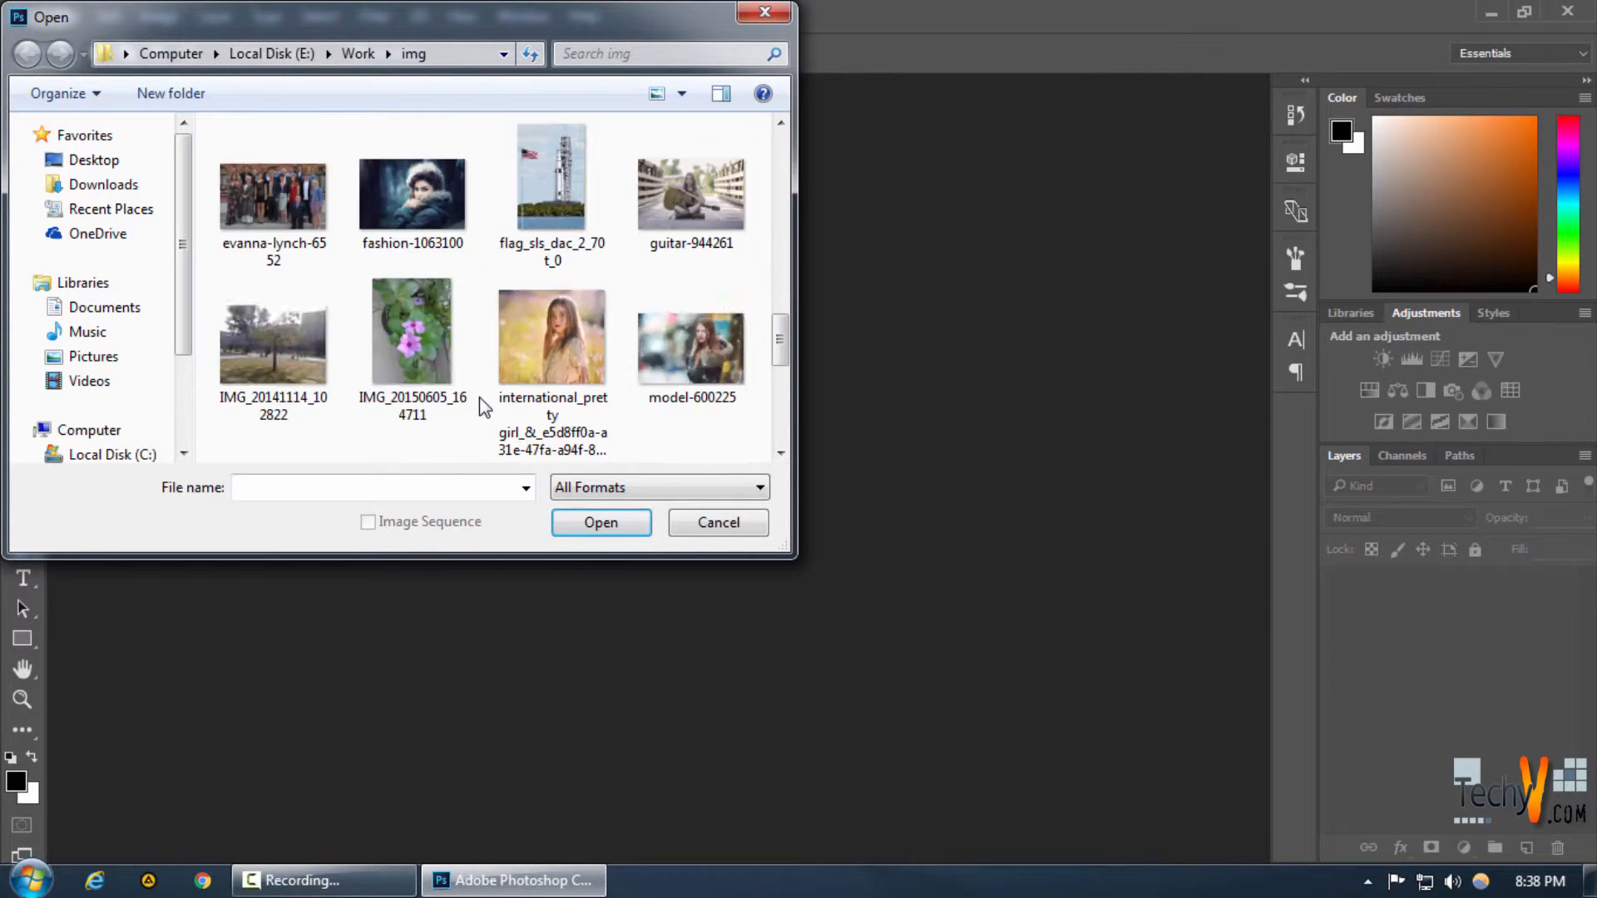
scroll(479, 397, "up", 2)
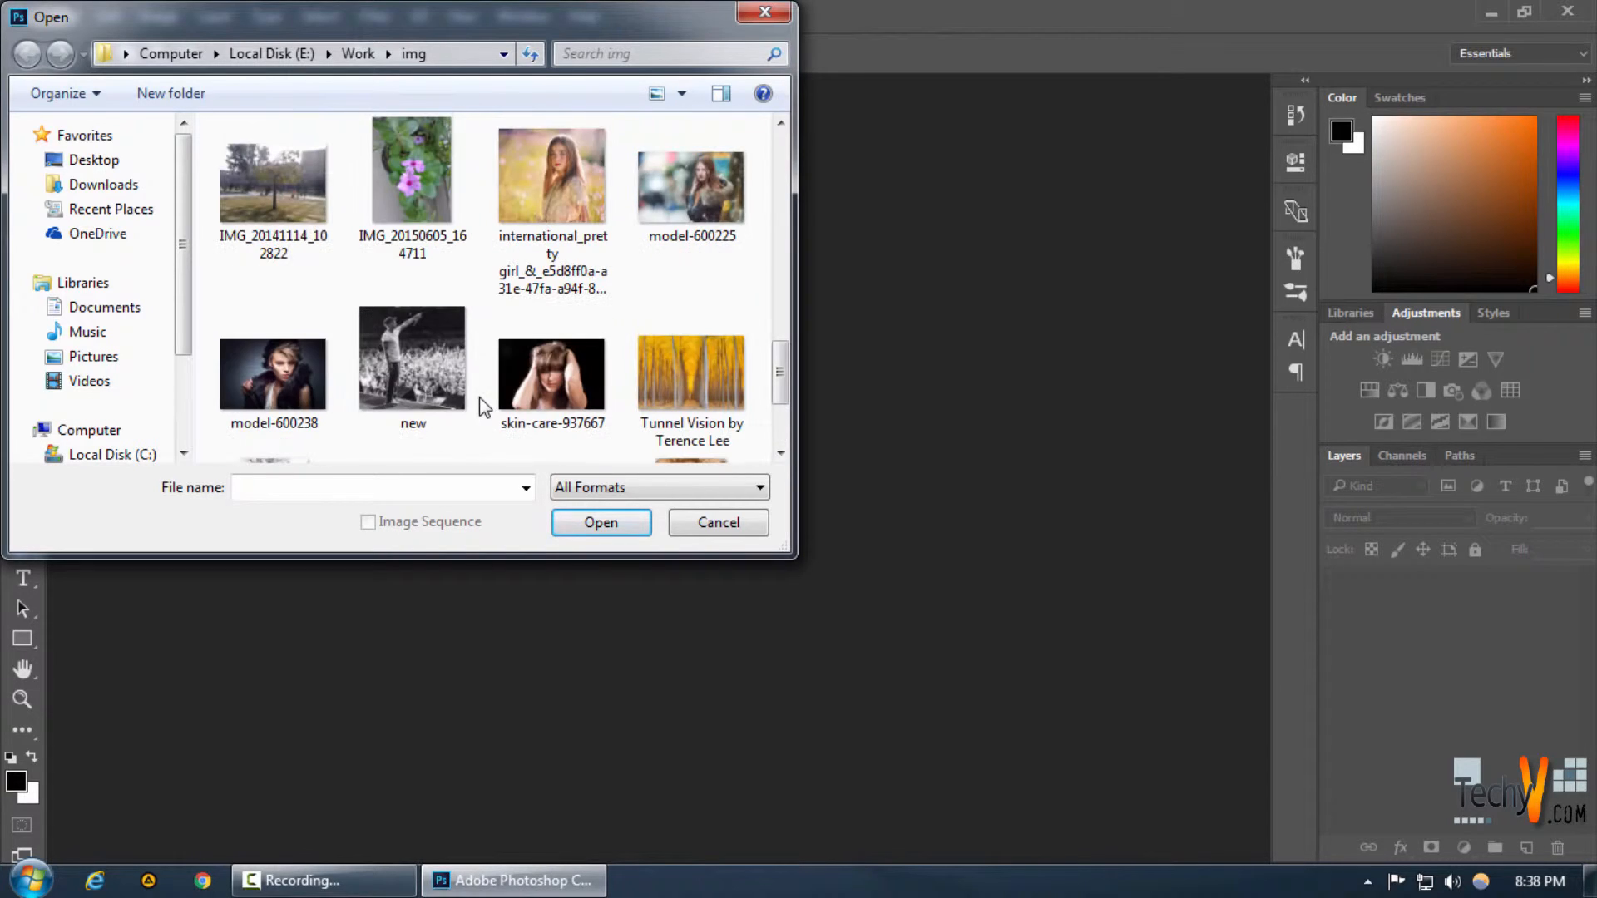
left_click(410, 357)
left_click(601, 522)
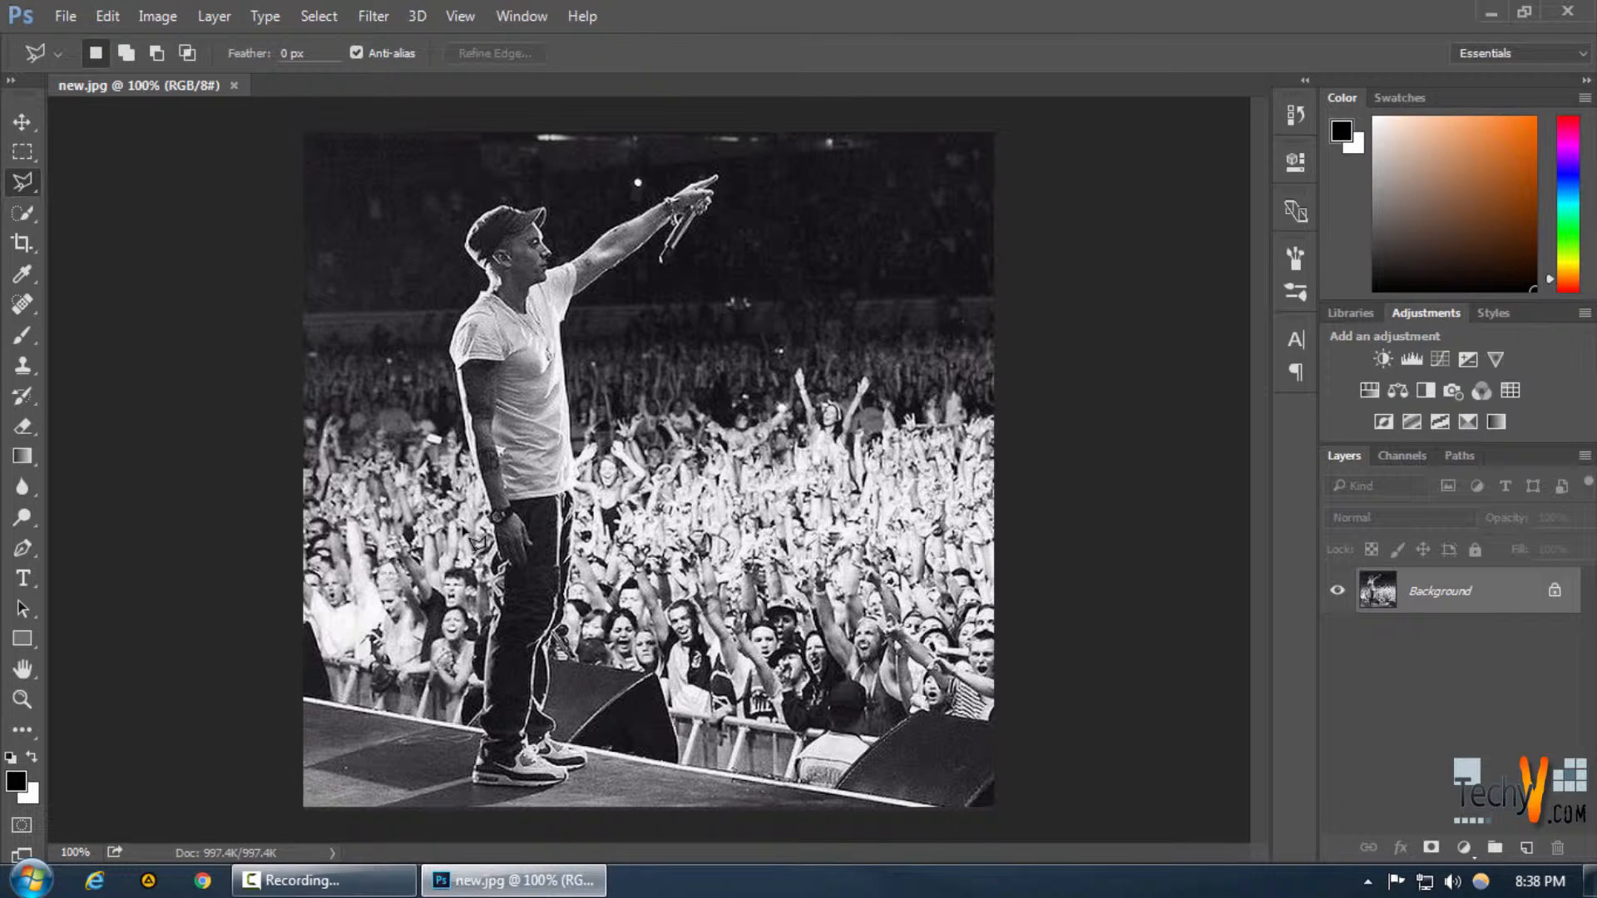
Unlock the Background layer so it becomes an editable regular layer
scroll(463, 528, "up", 1)
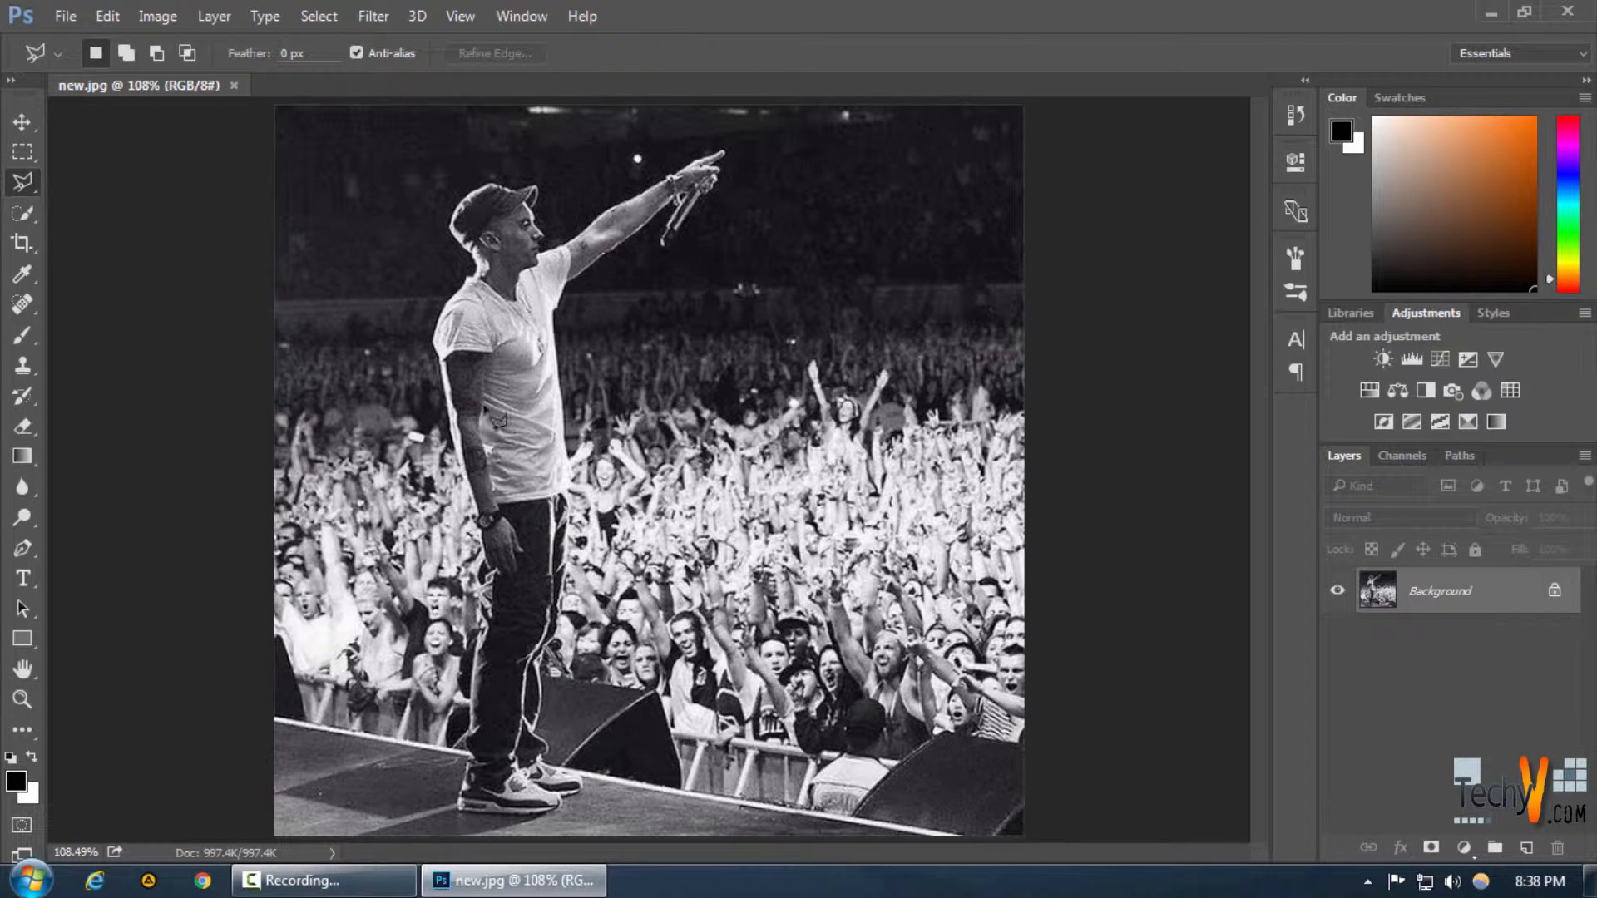
left_click(1554, 592)
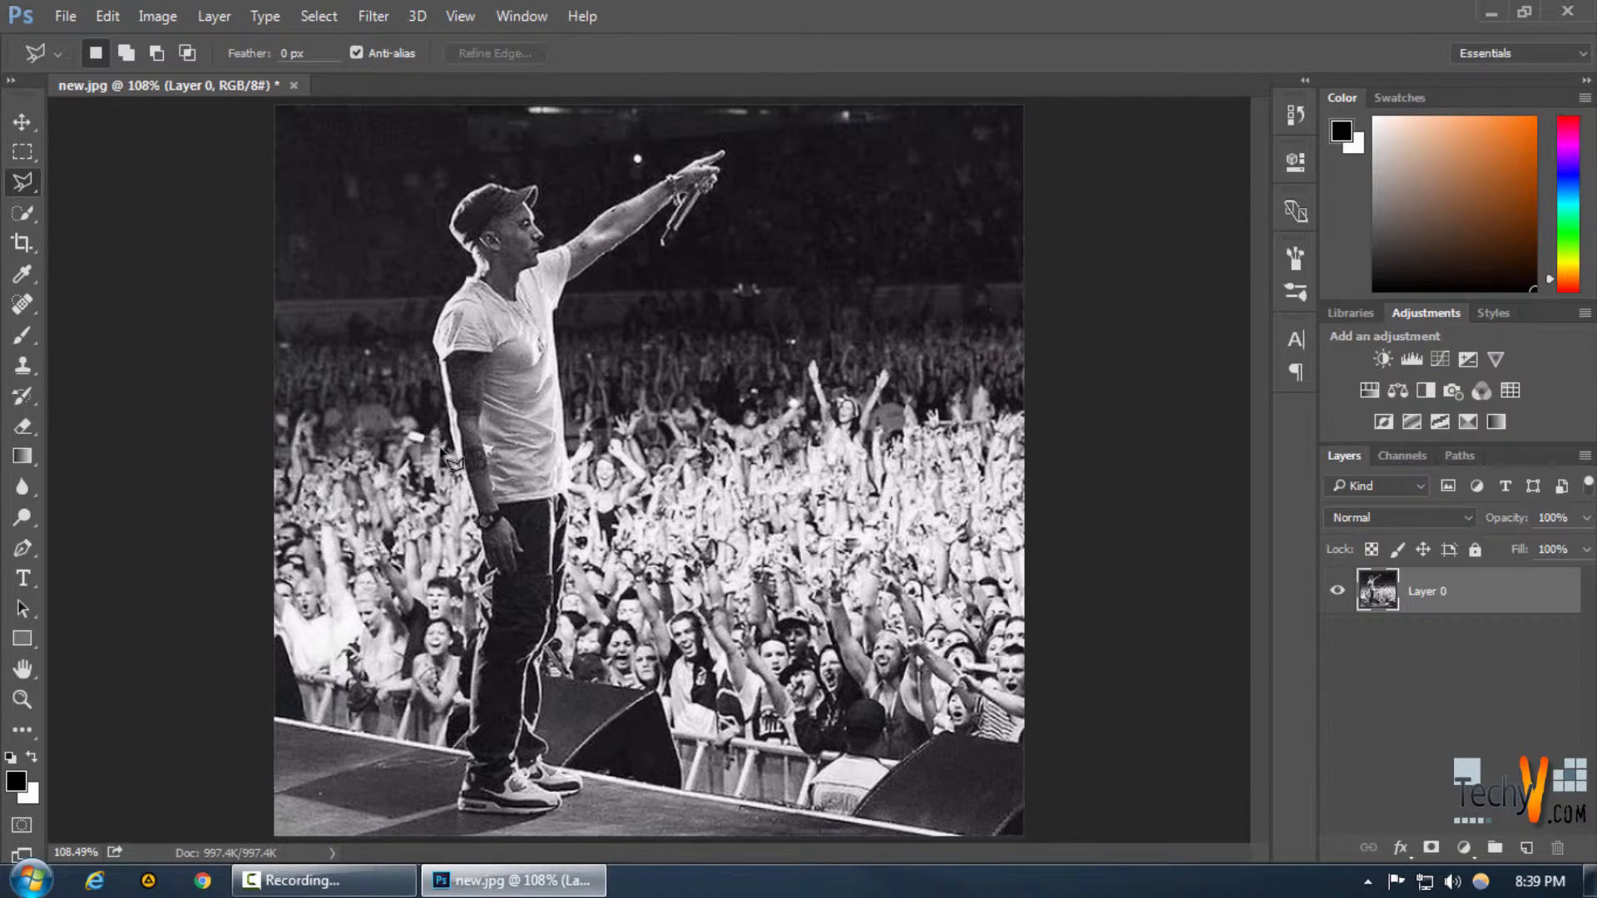
Zoom in to examine the performer's outline against the crowd, then fit the image back on screen
key("ctrl+plus")
key("ctrl+plus")
scroll(449, 462, "up", 6)
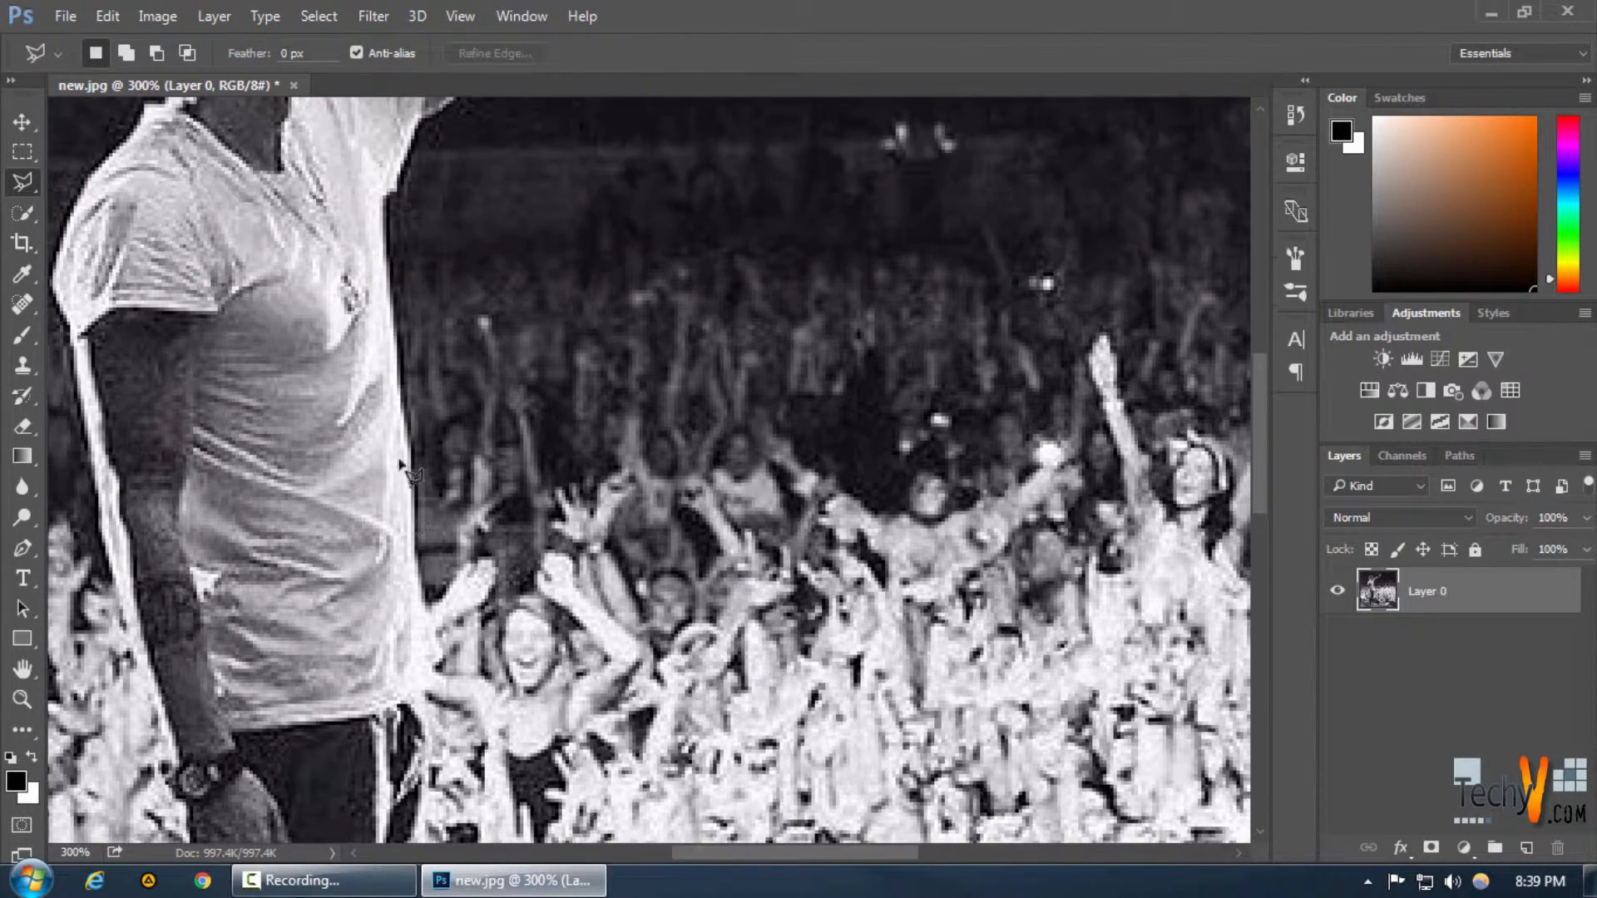
scroll(378, 487, "up", 2)
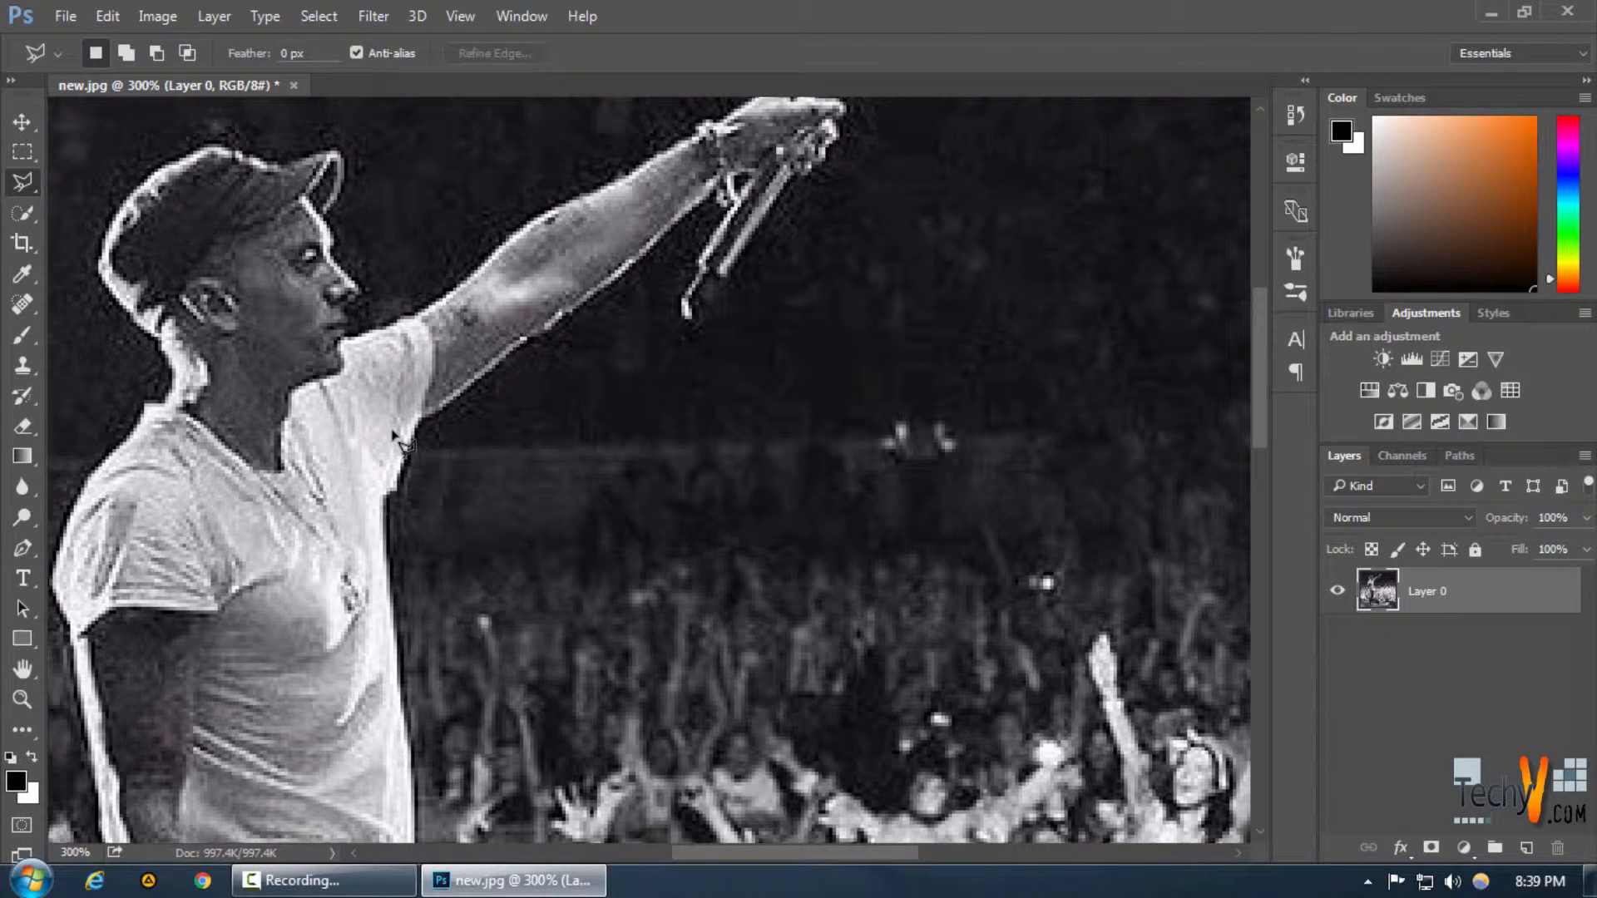
key("ctrl+minus")
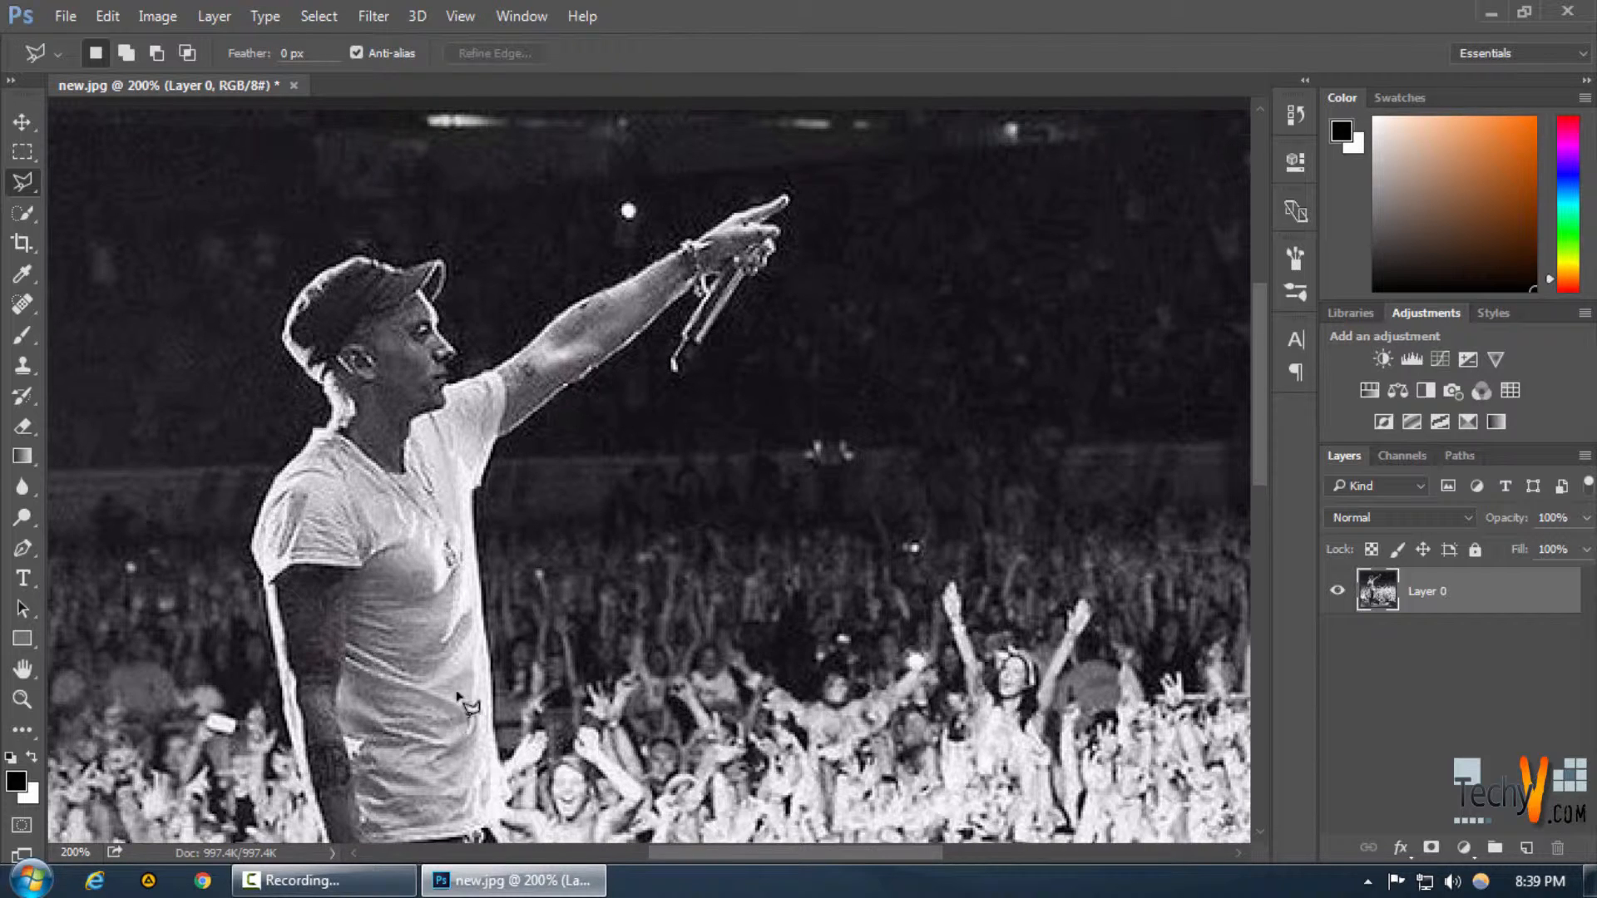
key("ctrl+0")
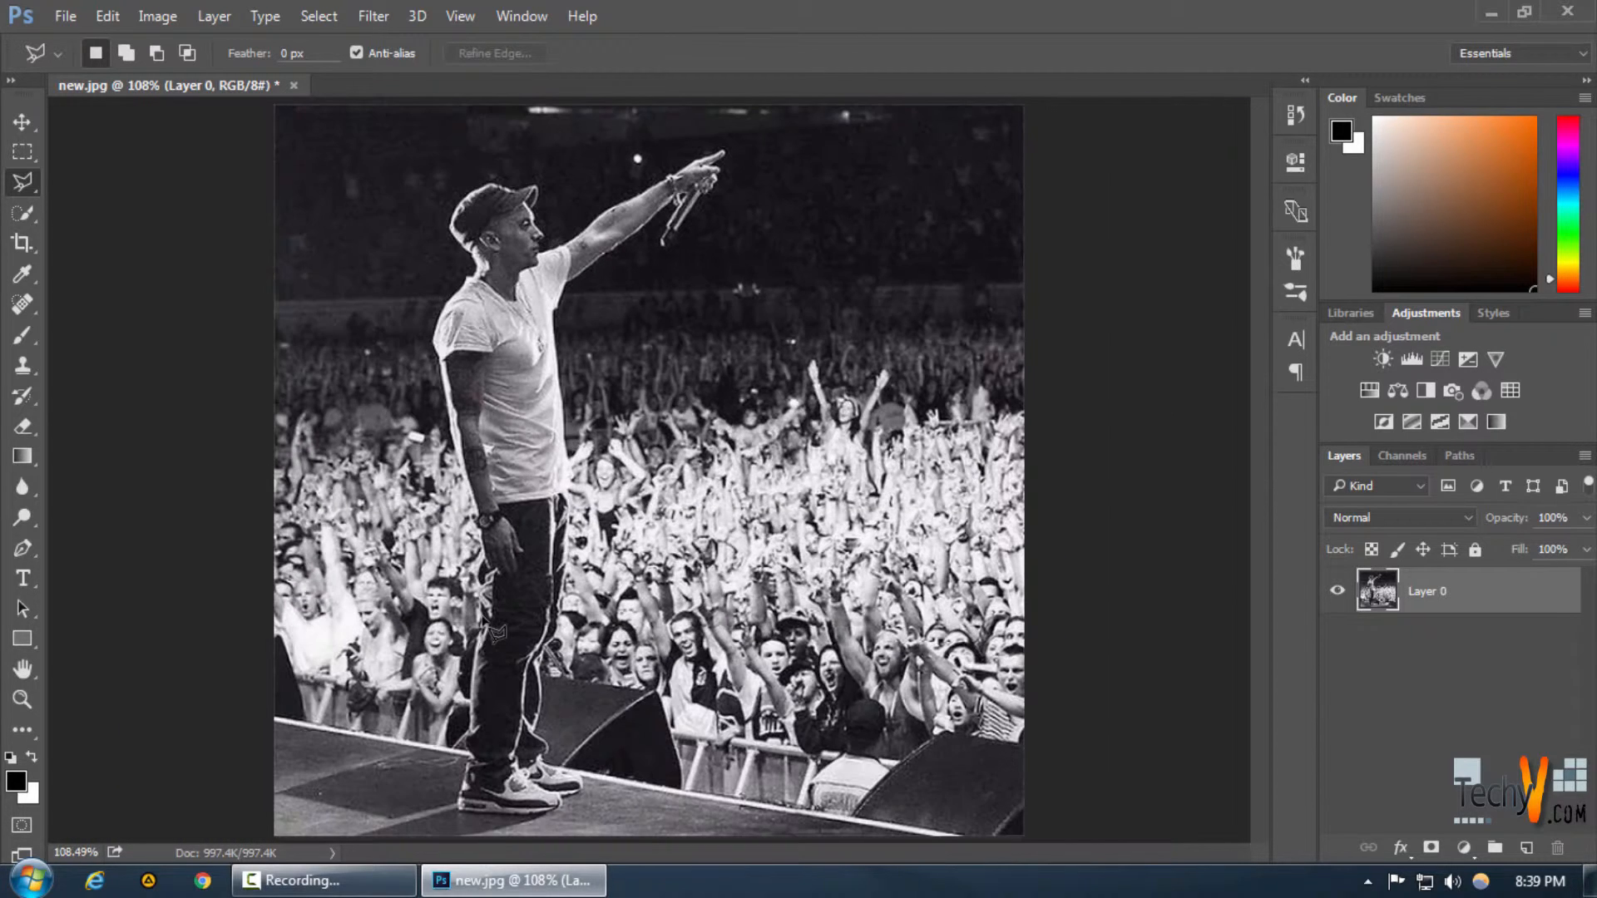
right_click(32, 178)
left_click(73, 201)
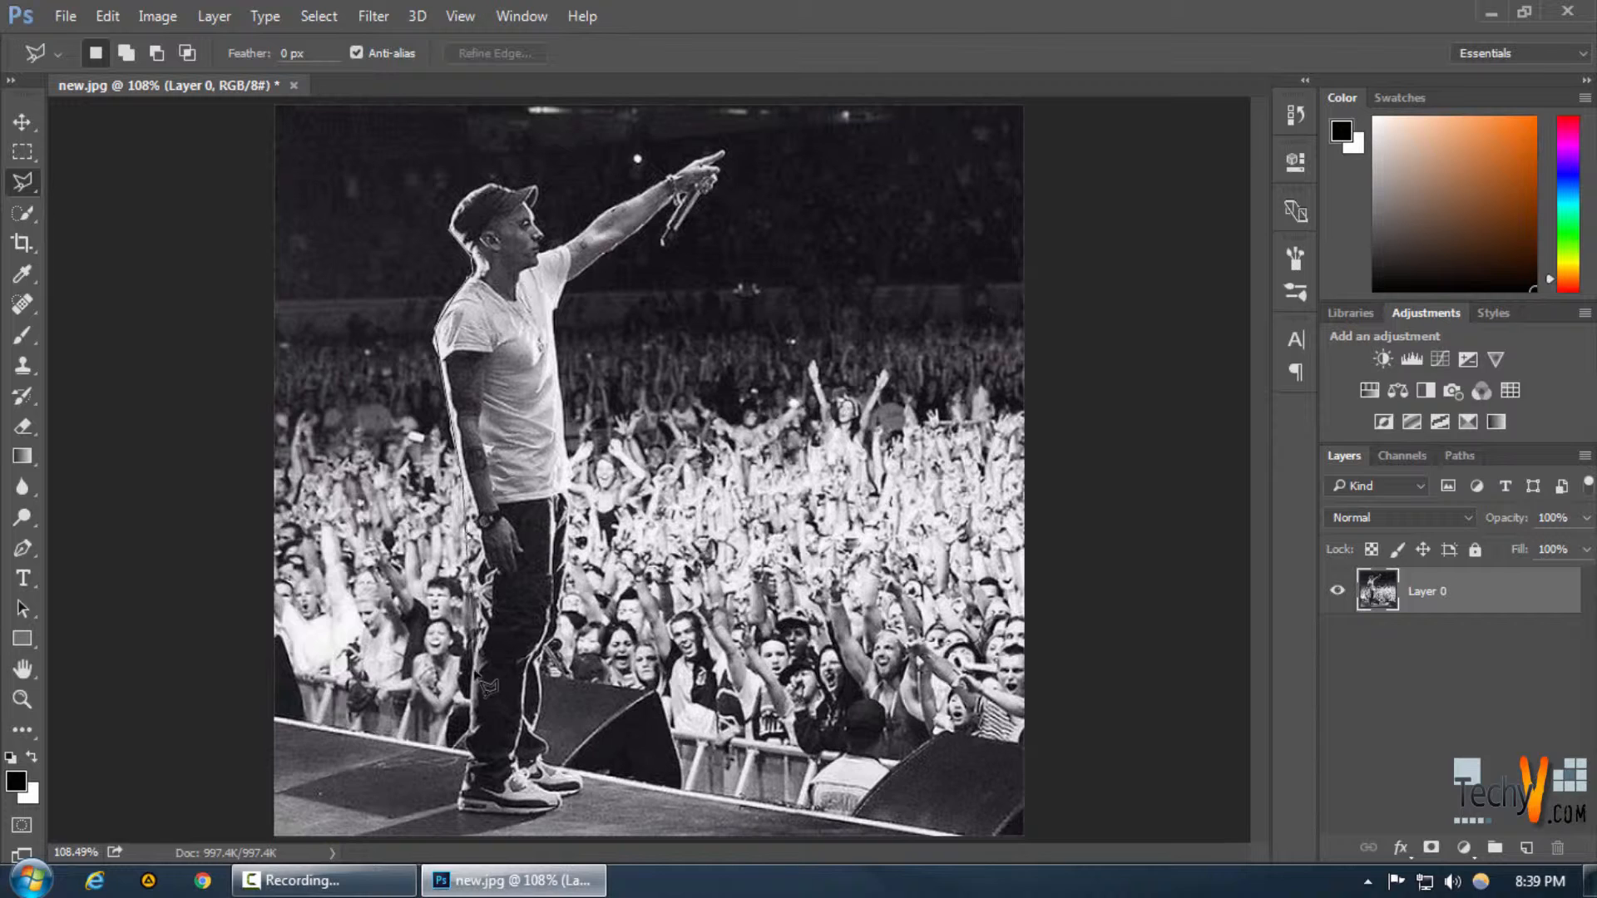
double_click(489, 687)
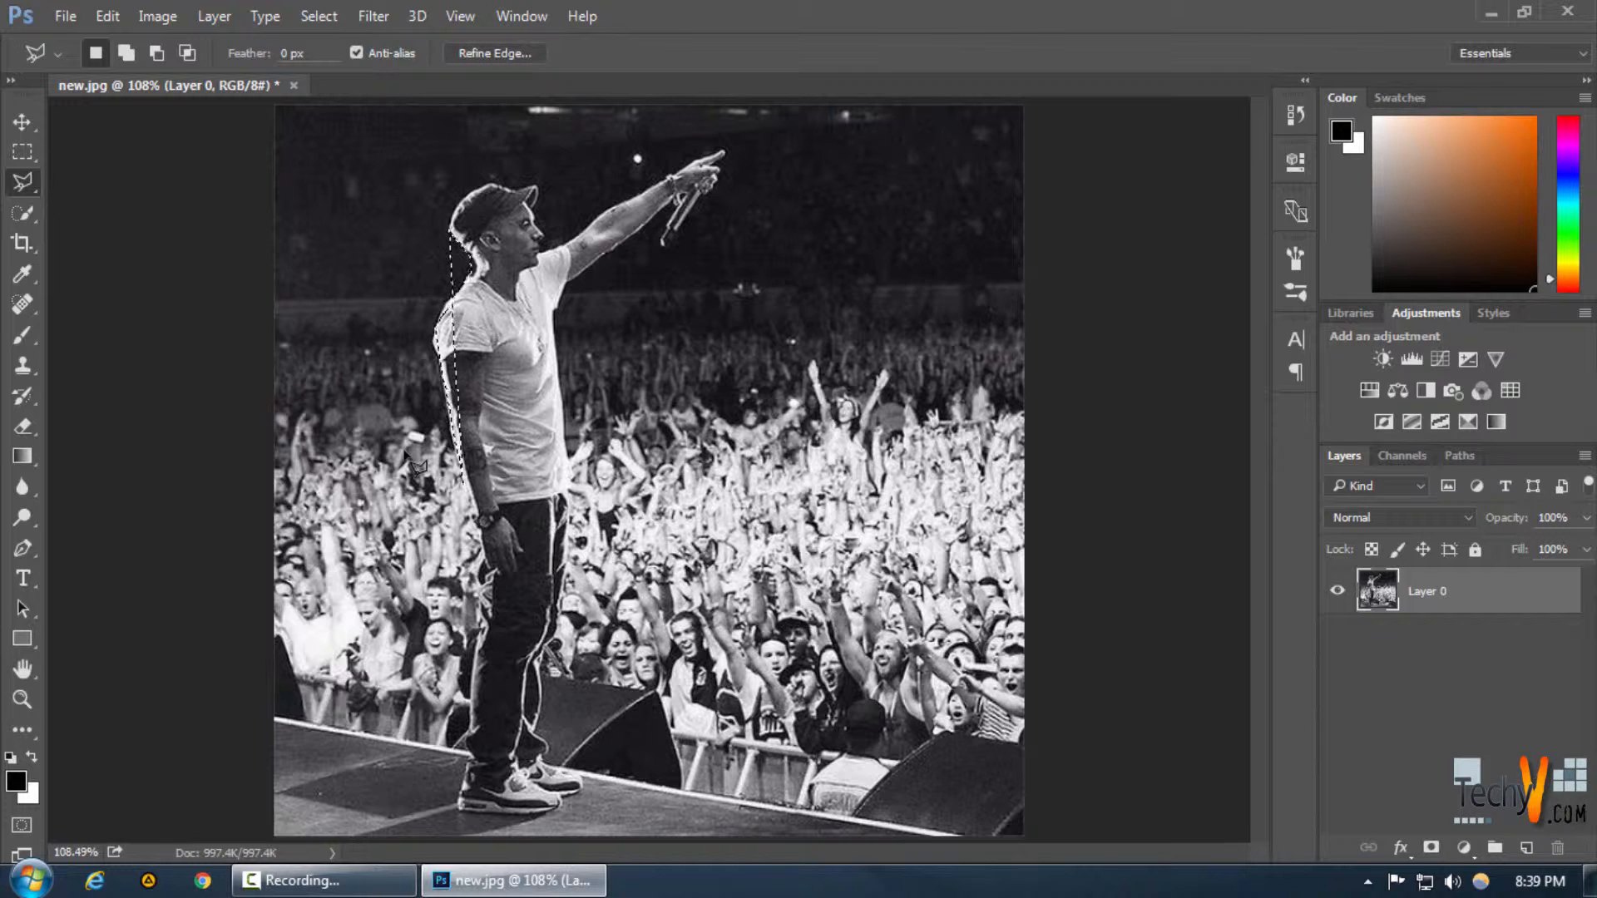
key("ctrl+d")
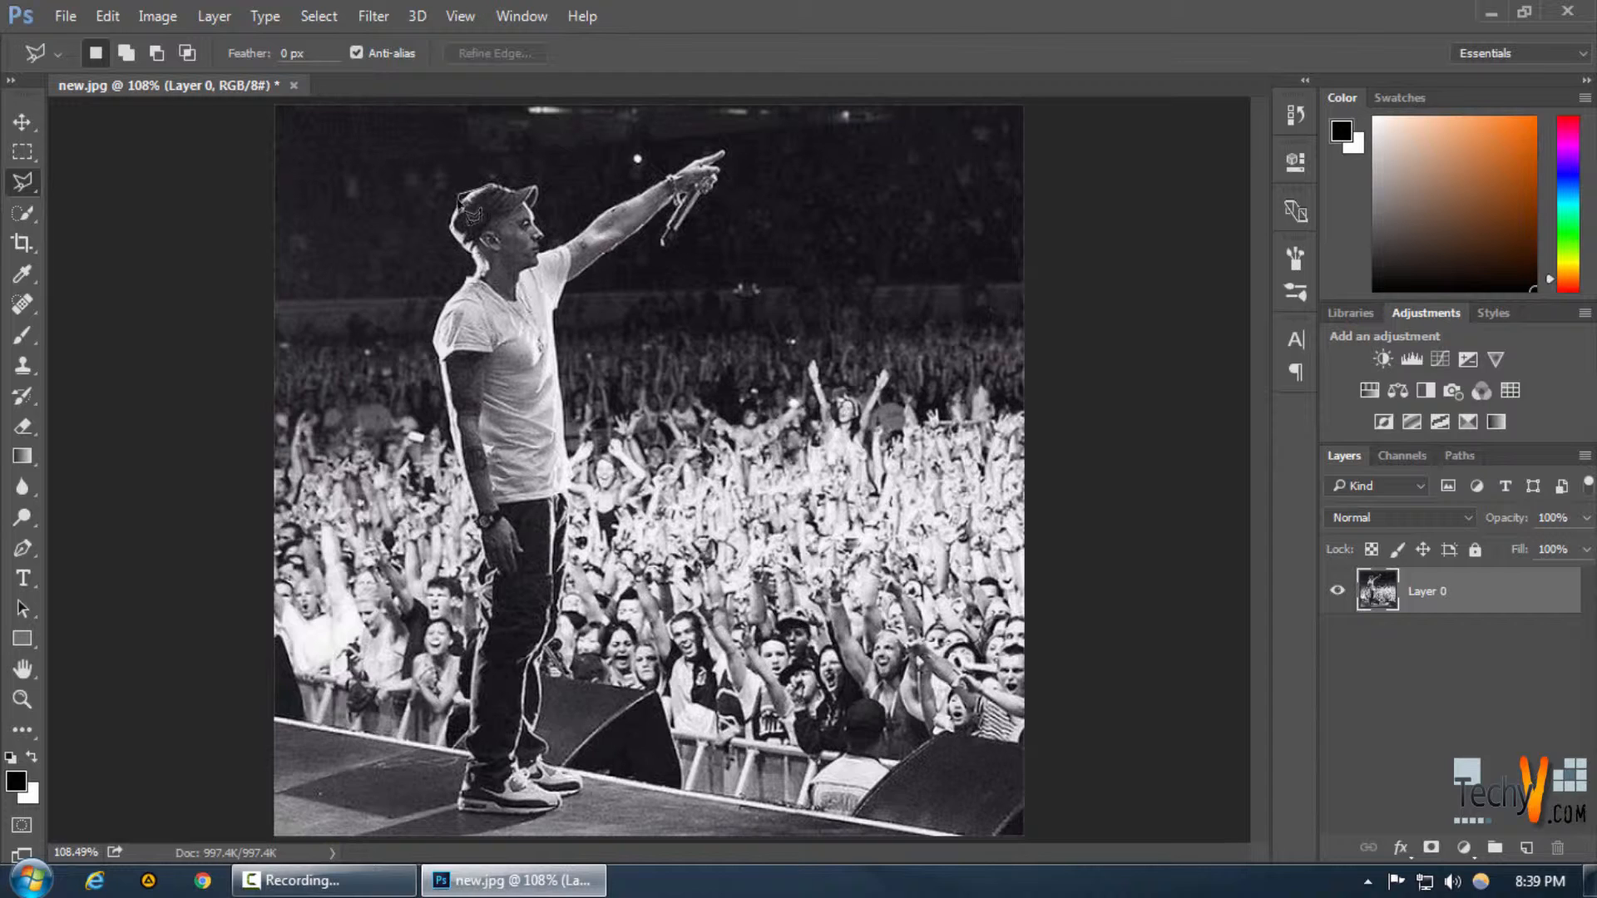
With the Polygonal Lasso, trace the performer's outline from his cap down his back and legs to his shoes
left_click(459, 194)
left_click(444, 217)
left_click(451, 237)
left_click(461, 281)
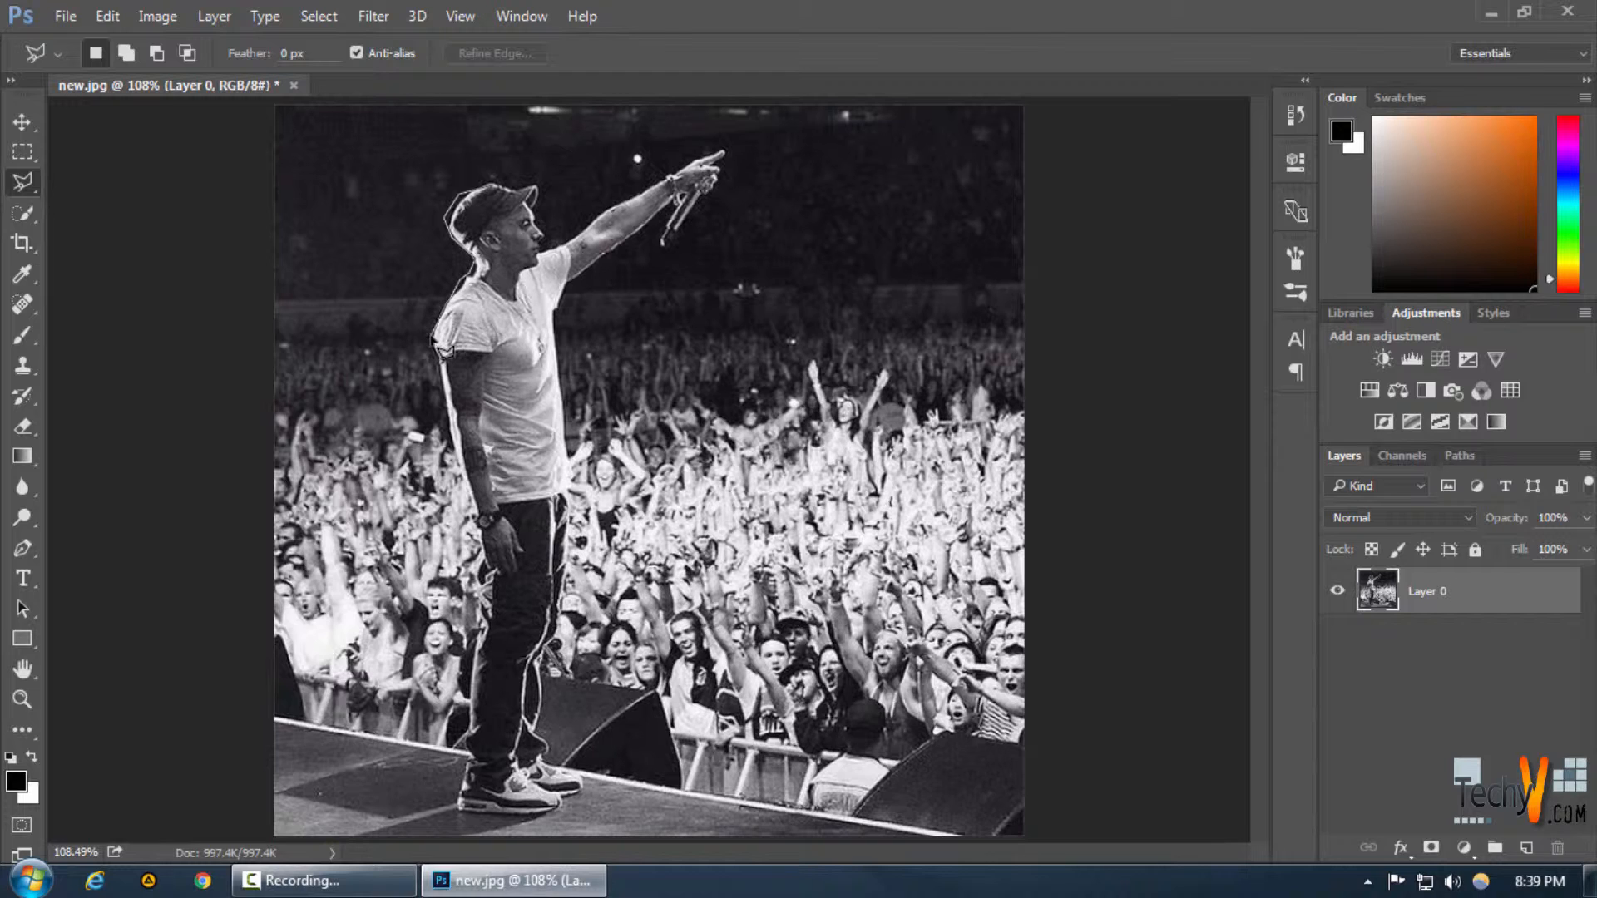
left_click(433, 335)
left_click(447, 414)
left_click(462, 480)
left_click(484, 554)
left_click(480, 625)
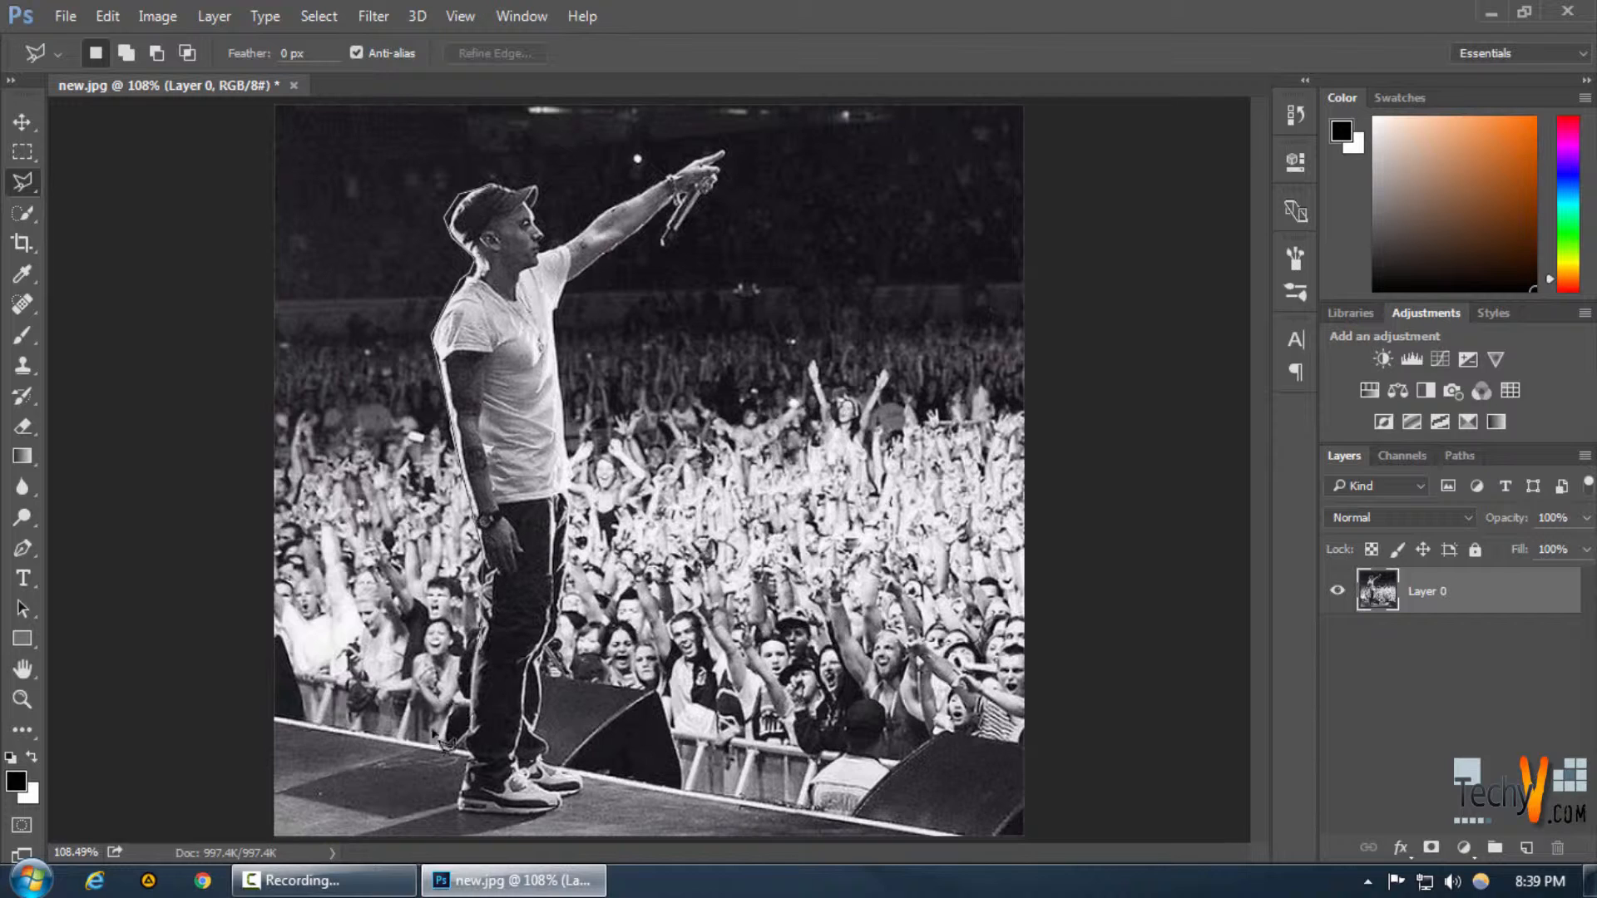
left_click(458, 759)
left_click(459, 804)
Continue the outline up his front, along the raised arm and microphone, around the cap, and close the selection
left_click(580, 785)
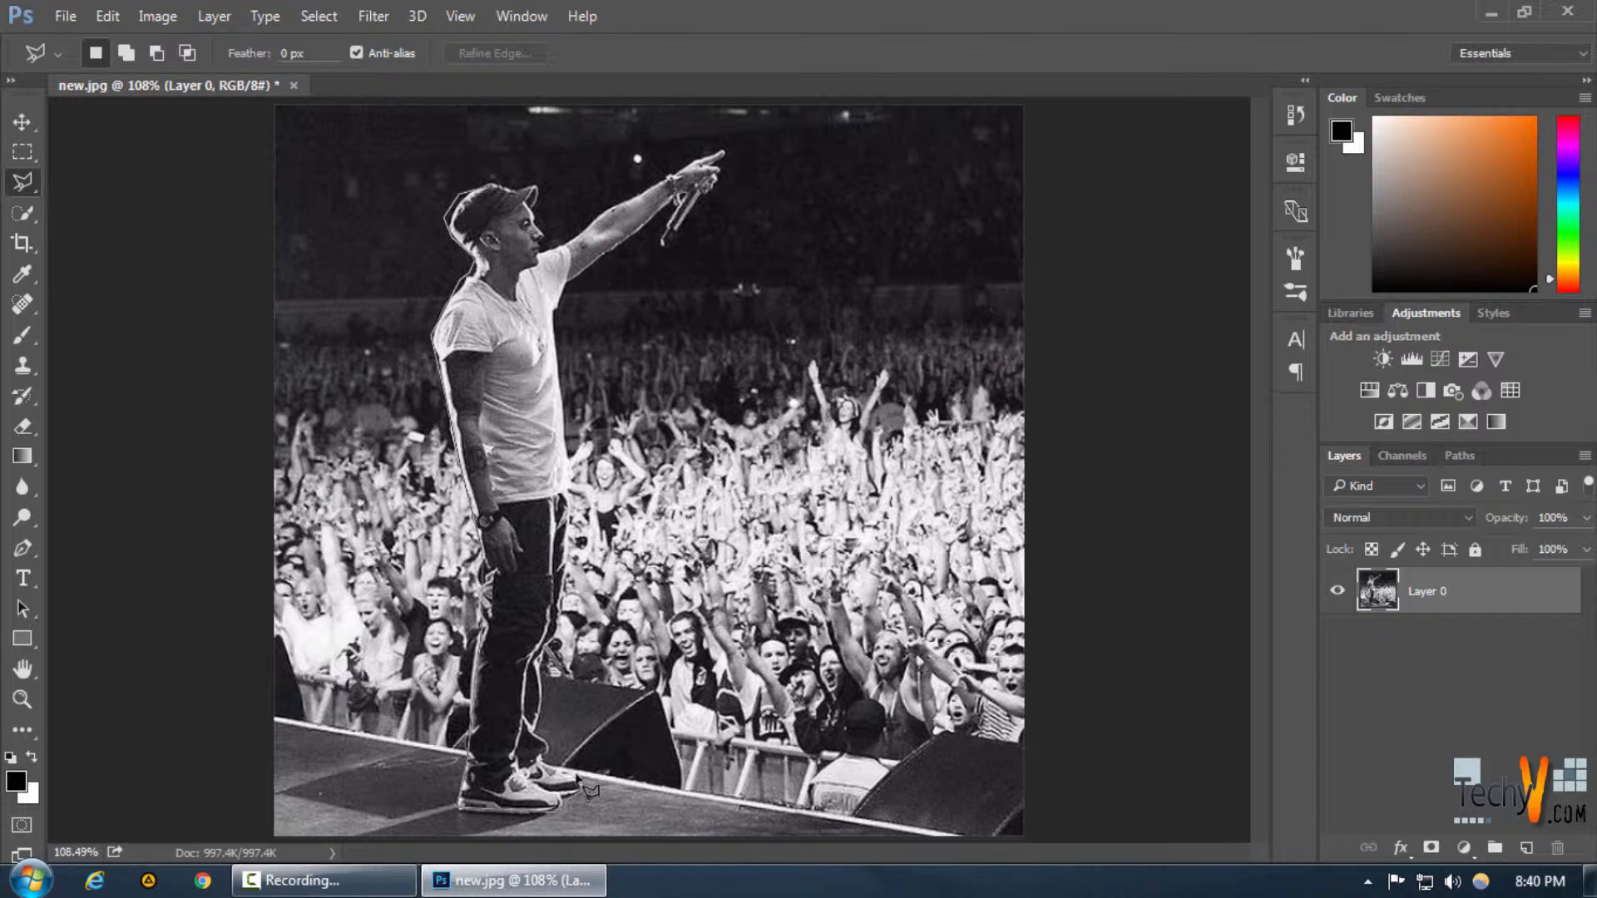
left_click(579, 773)
left_click(547, 753)
left_click(540, 653)
left_click(569, 509)
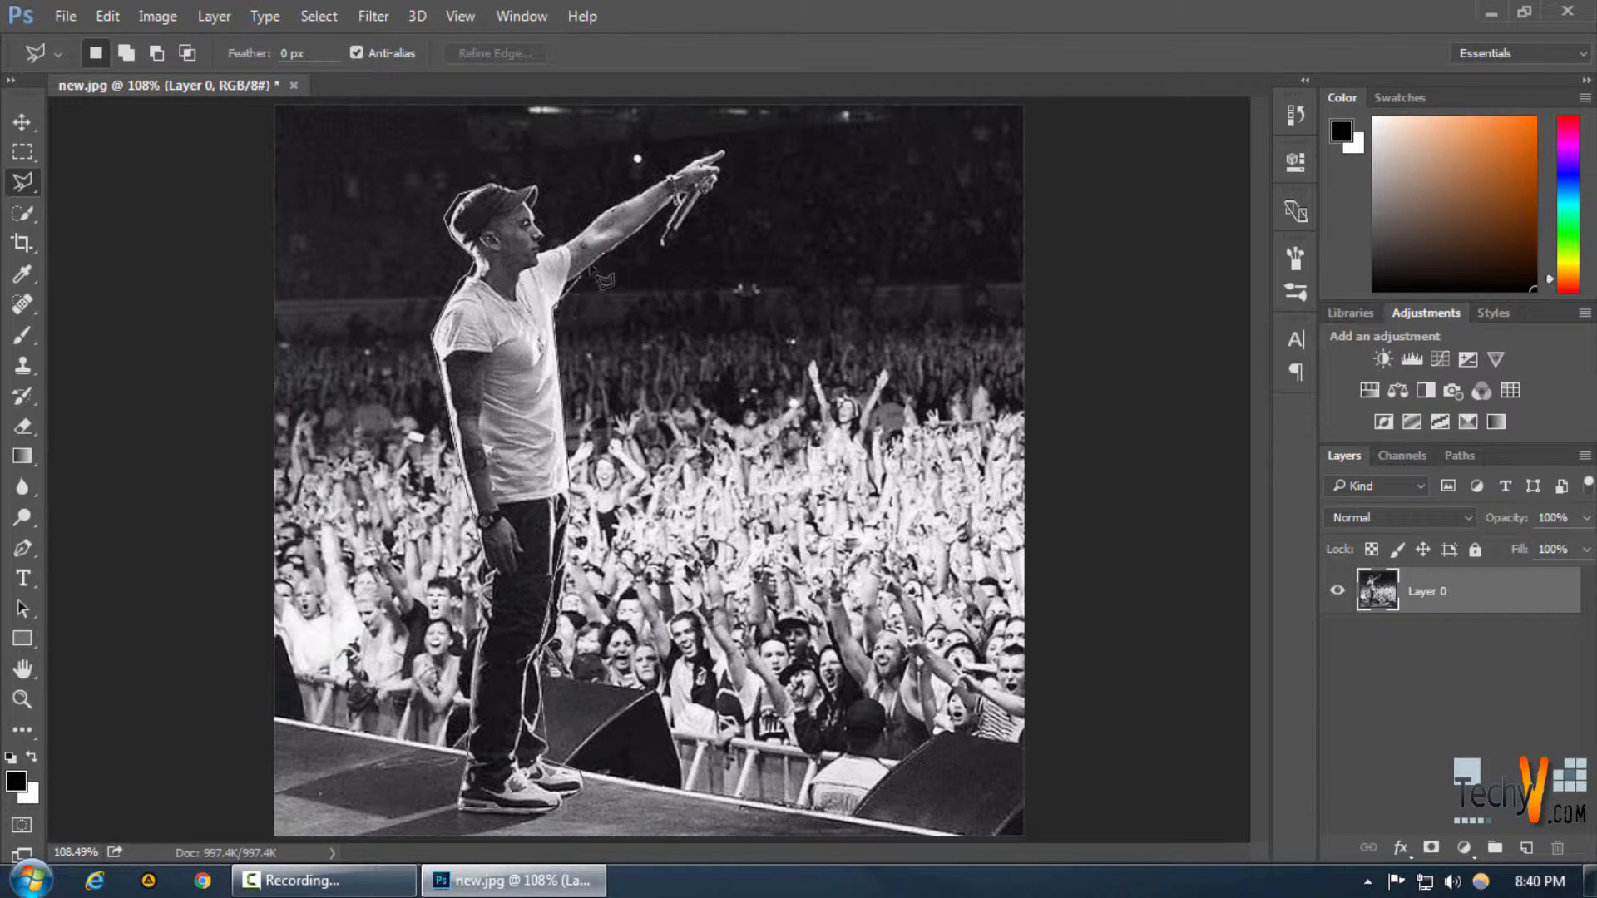
left_click(563, 300)
left_click(673, 201)
left_click(663, 247)
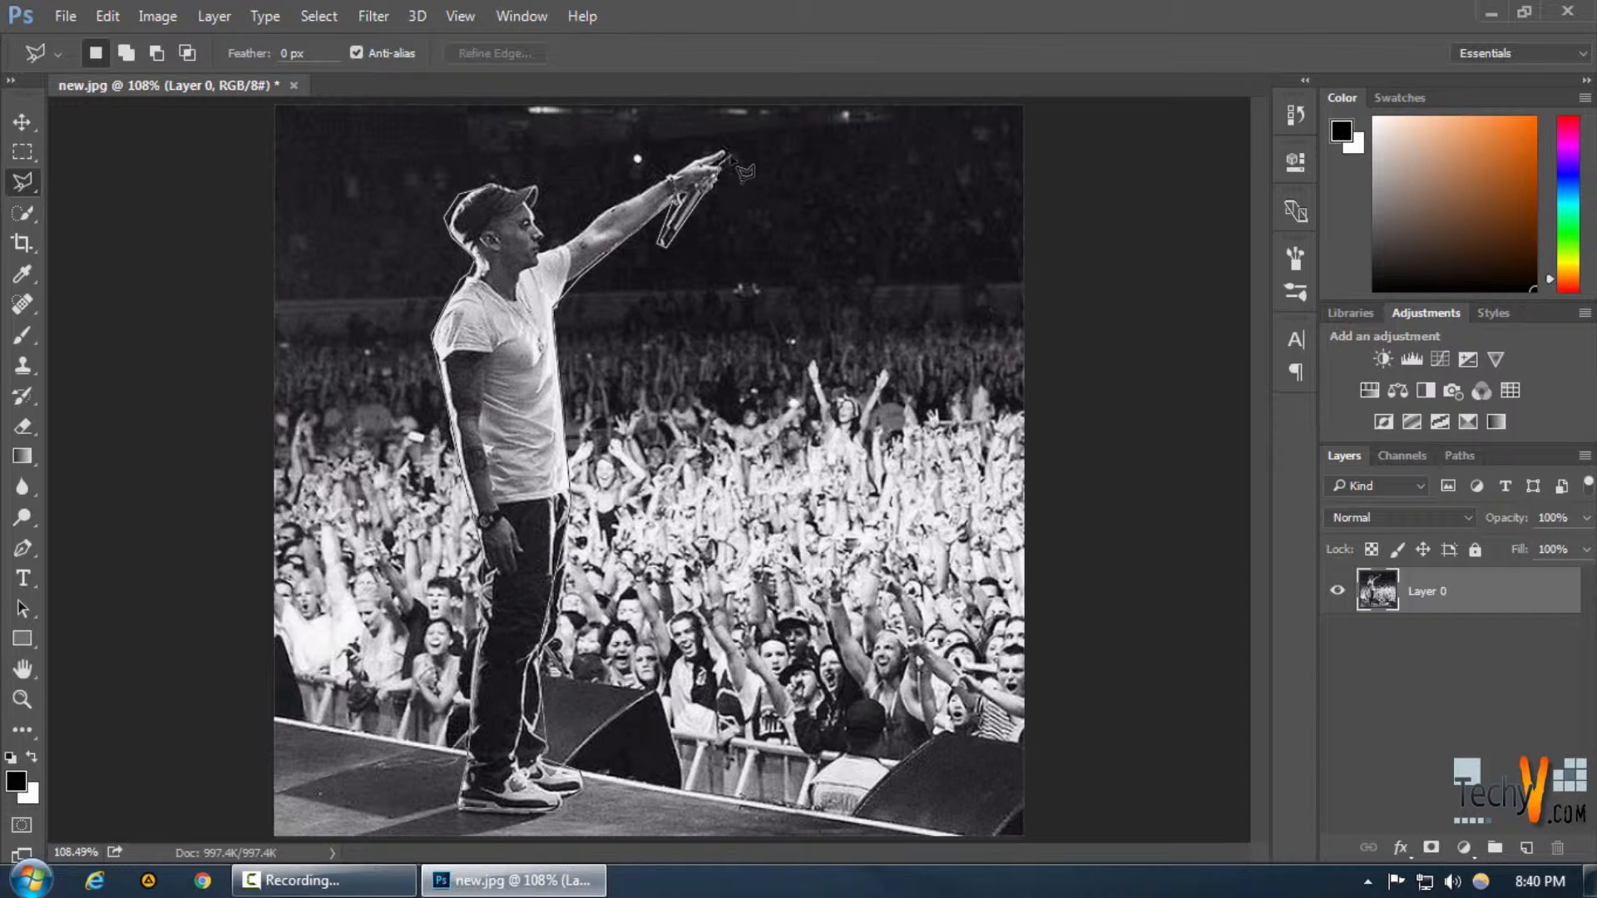
left_click(727, 152)
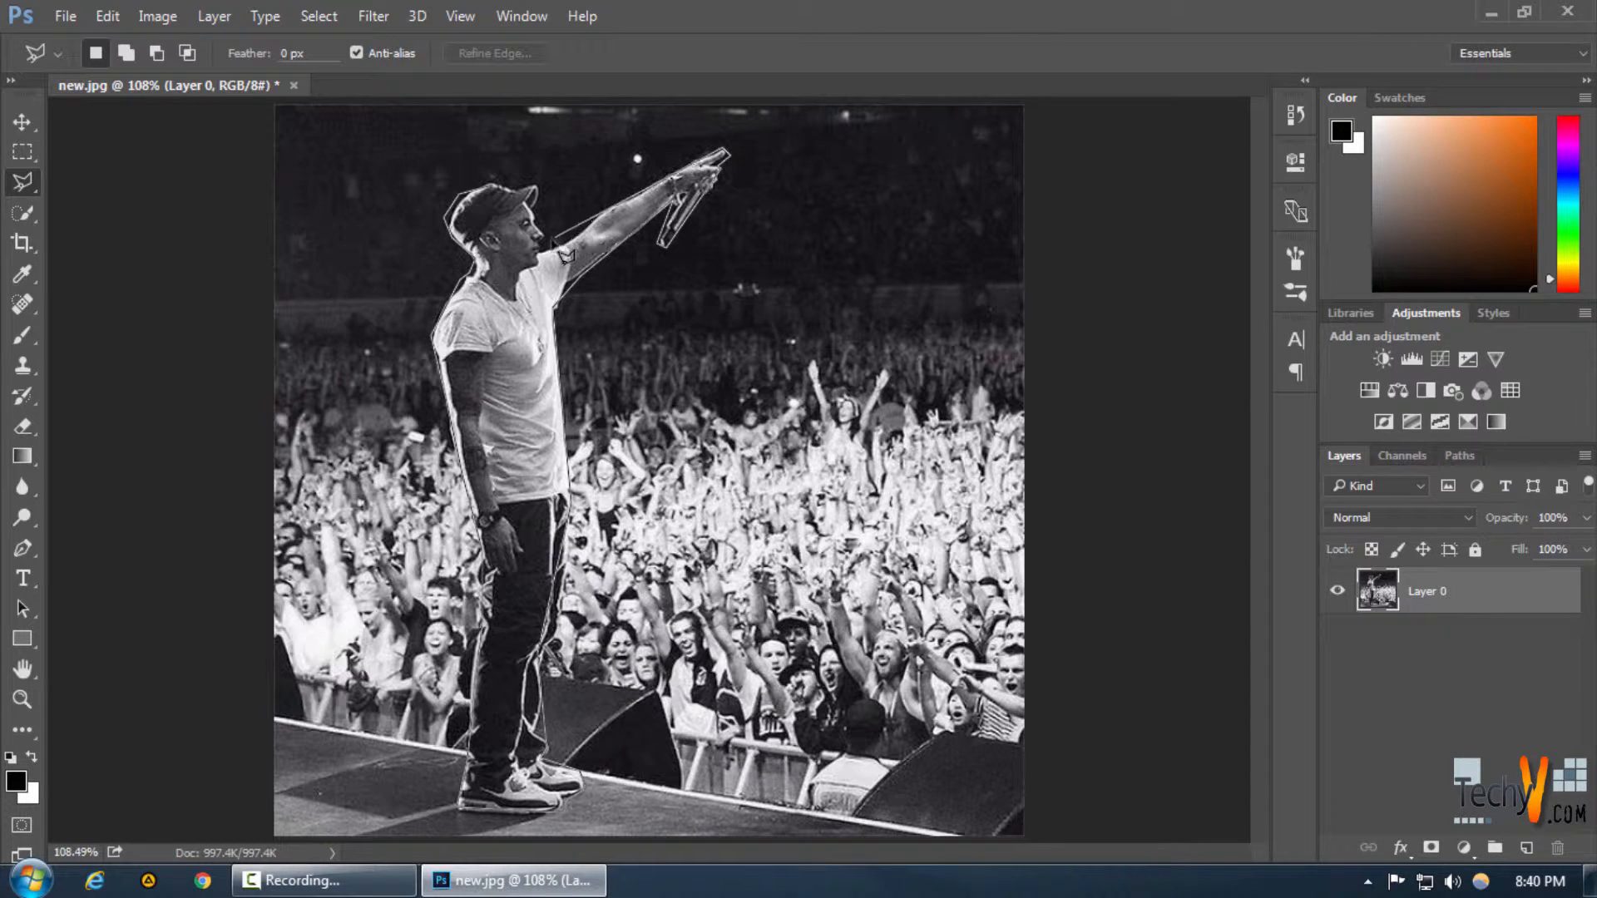
left_click(567, 241)
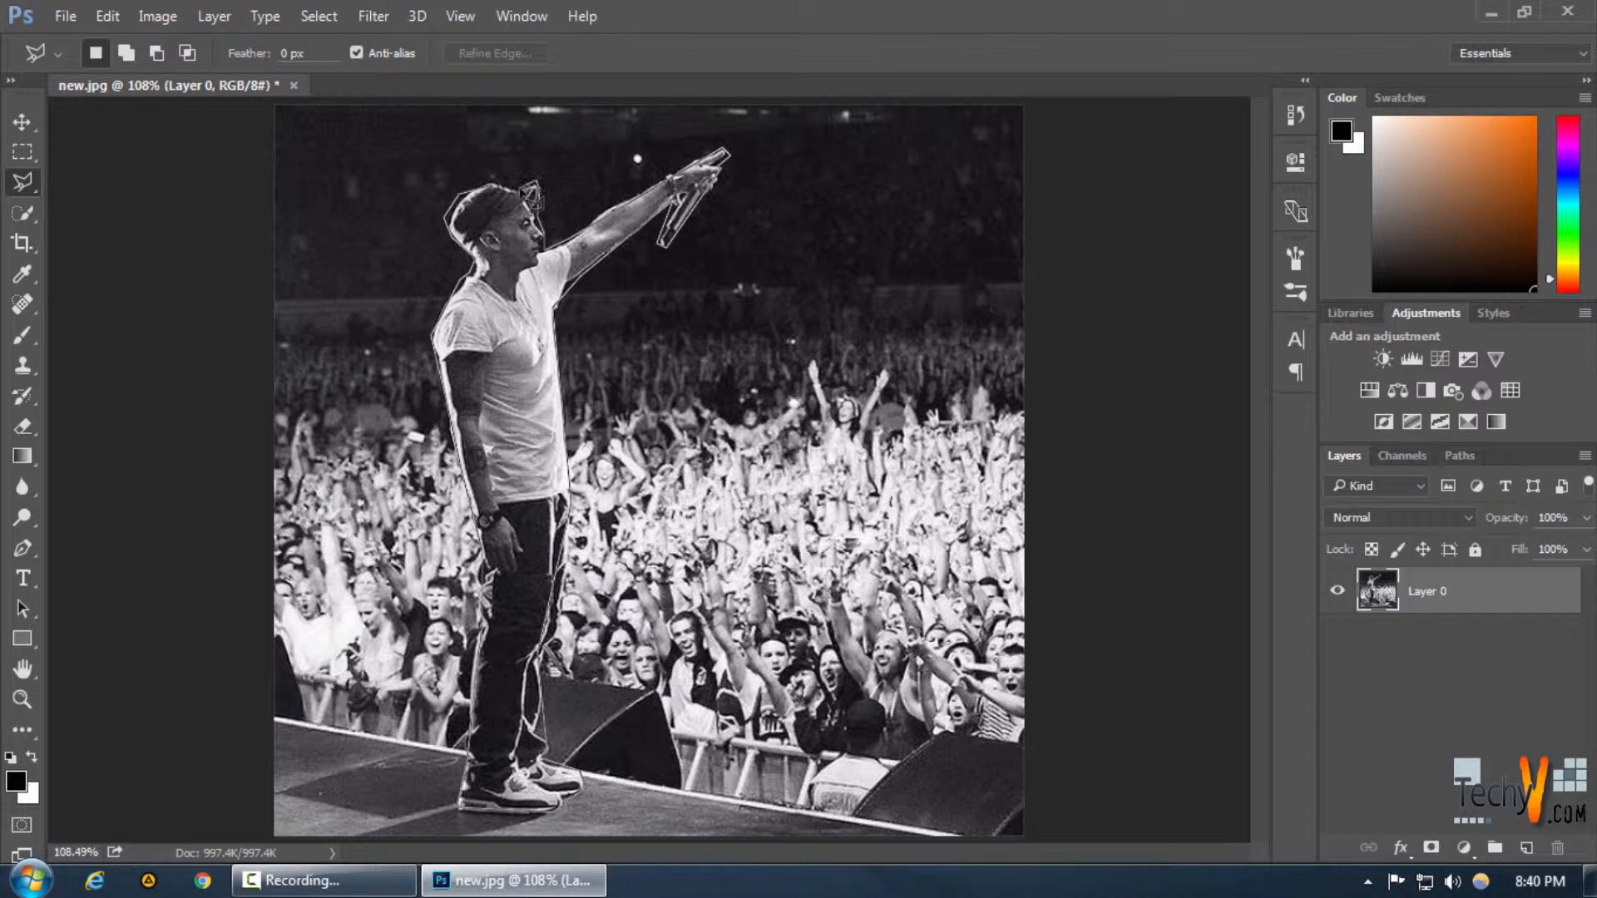
left_click(522, 190)
left_click(502, 185)
left_click(473, 191)
left_click(478, 208)
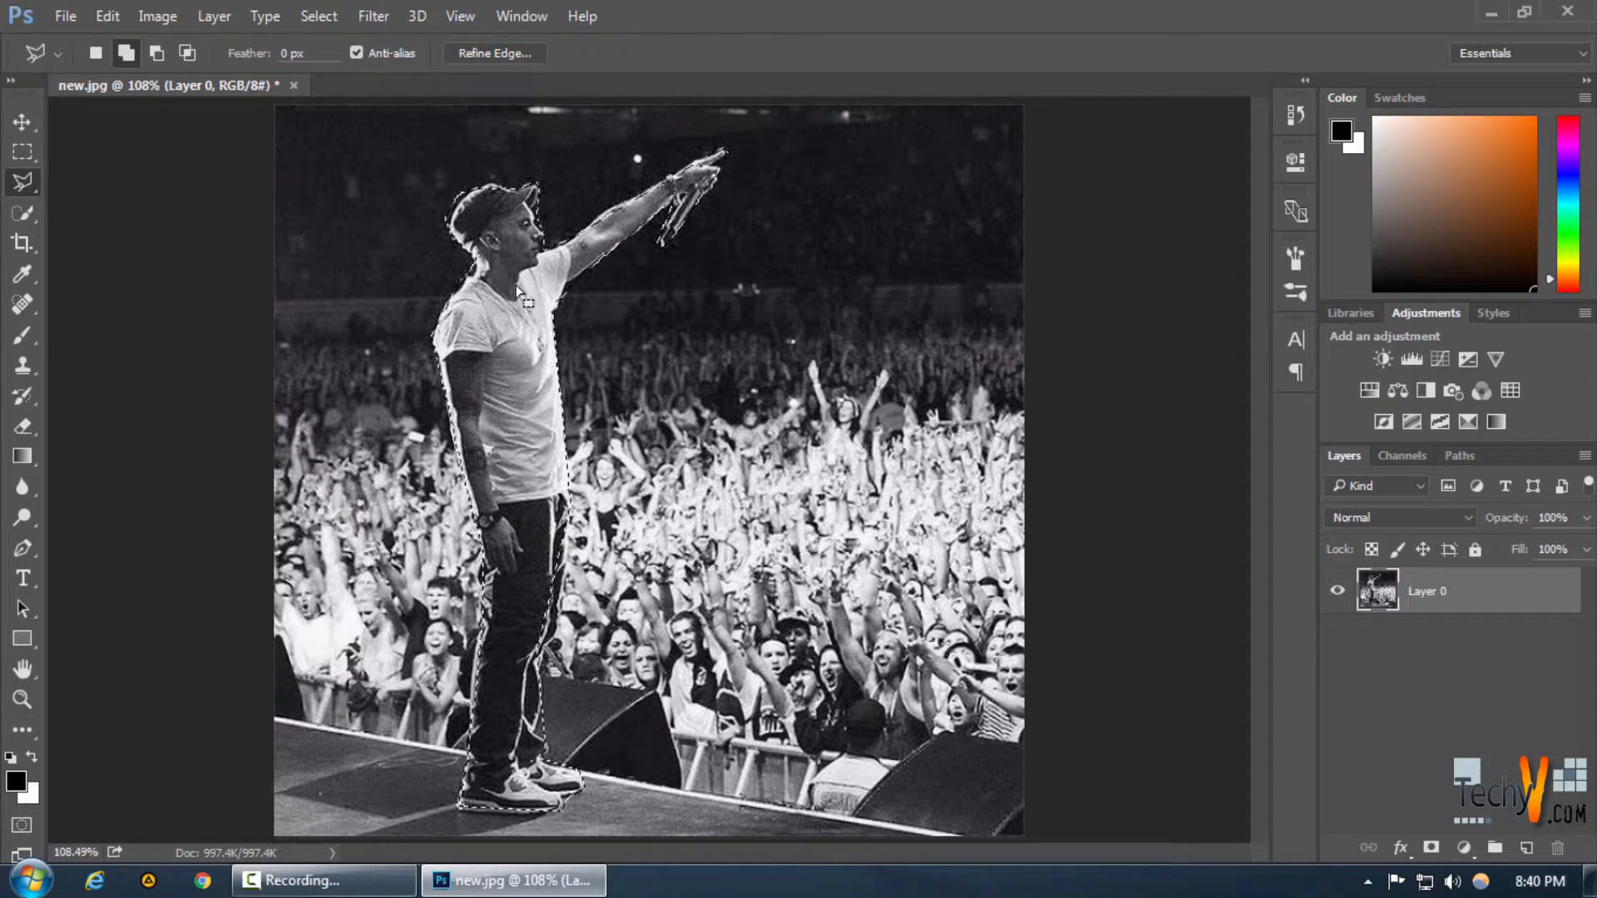
Invert the selection and delete the background, then undo the deletion
key("ctrl+shift+i")
key("Delete")
key("Return")
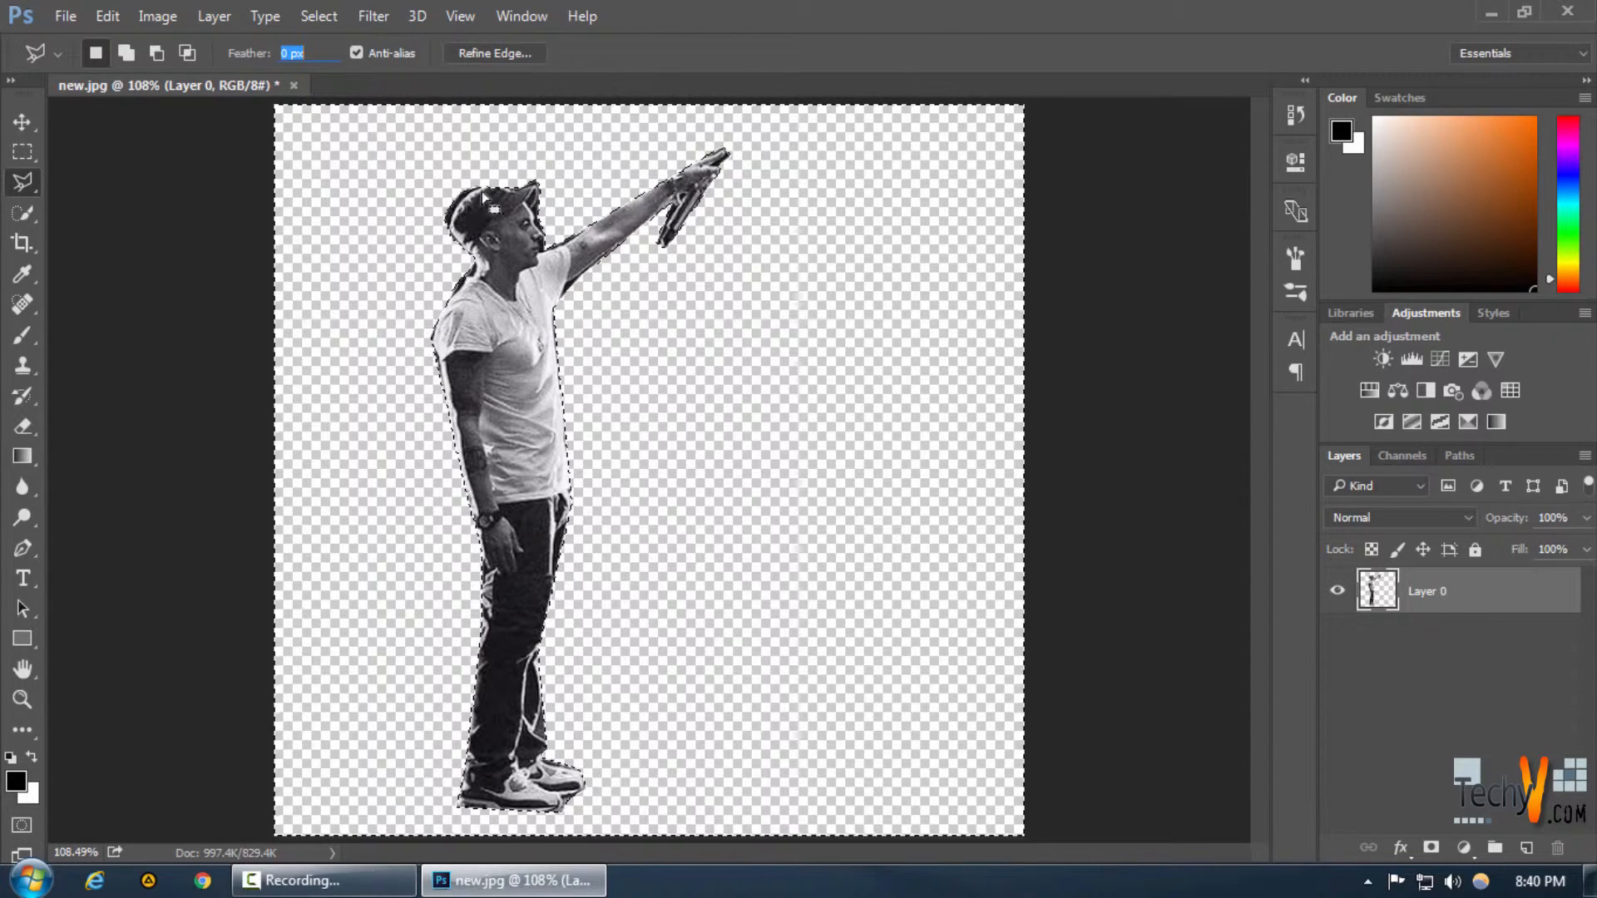
key("ctrl+z")
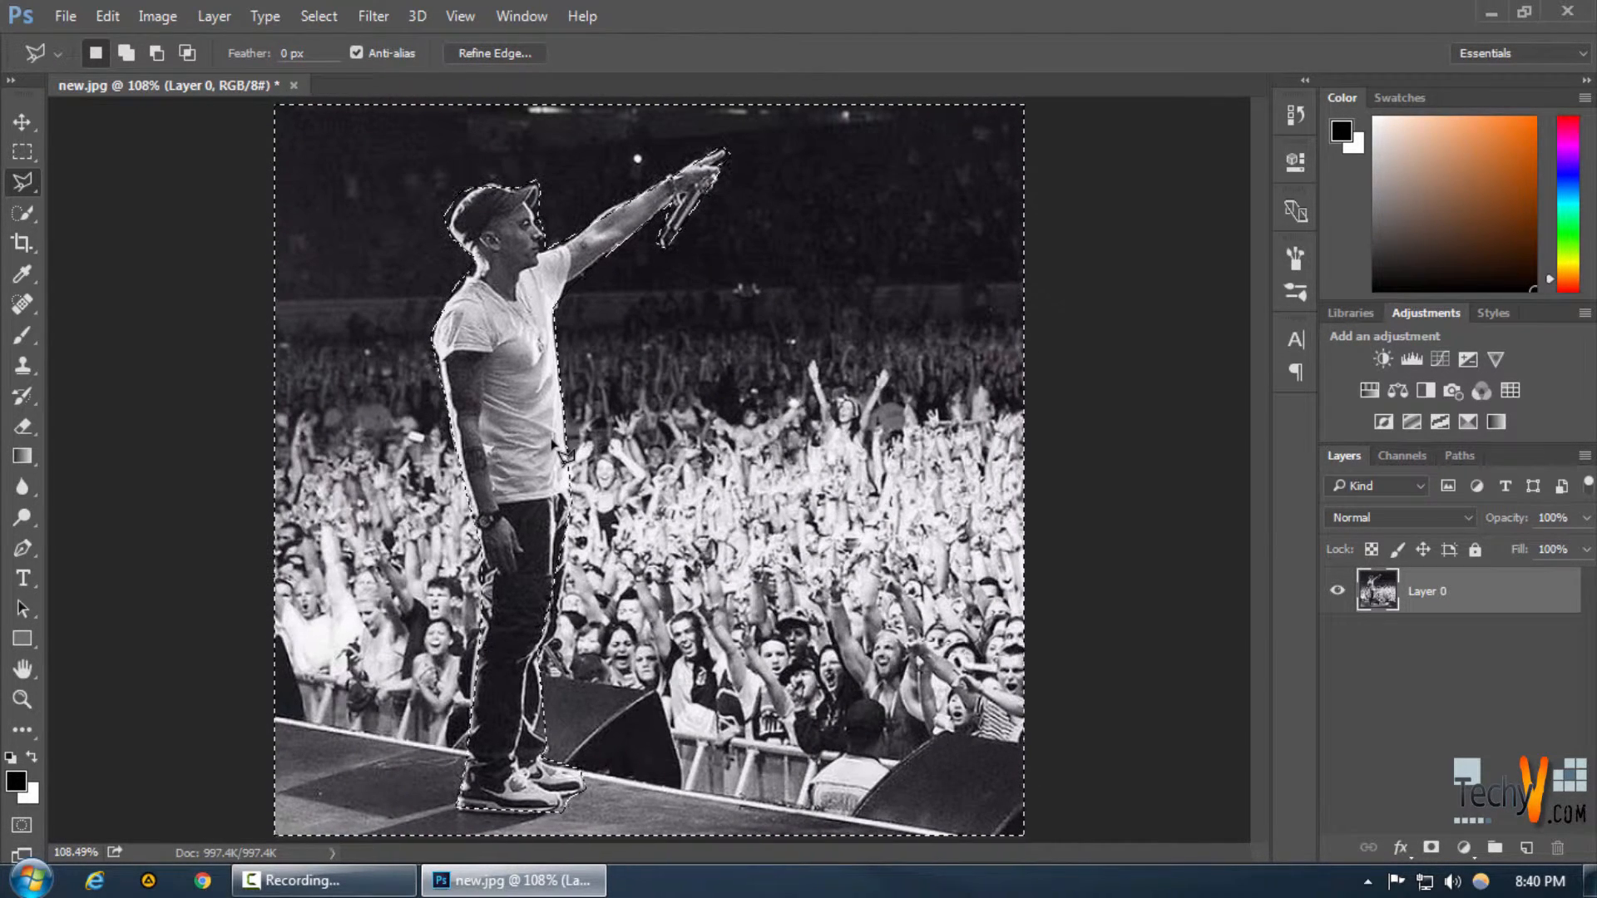
Invert the selection back to the performer and deselect everything
key("shift")
key("ctrl+shift+i")
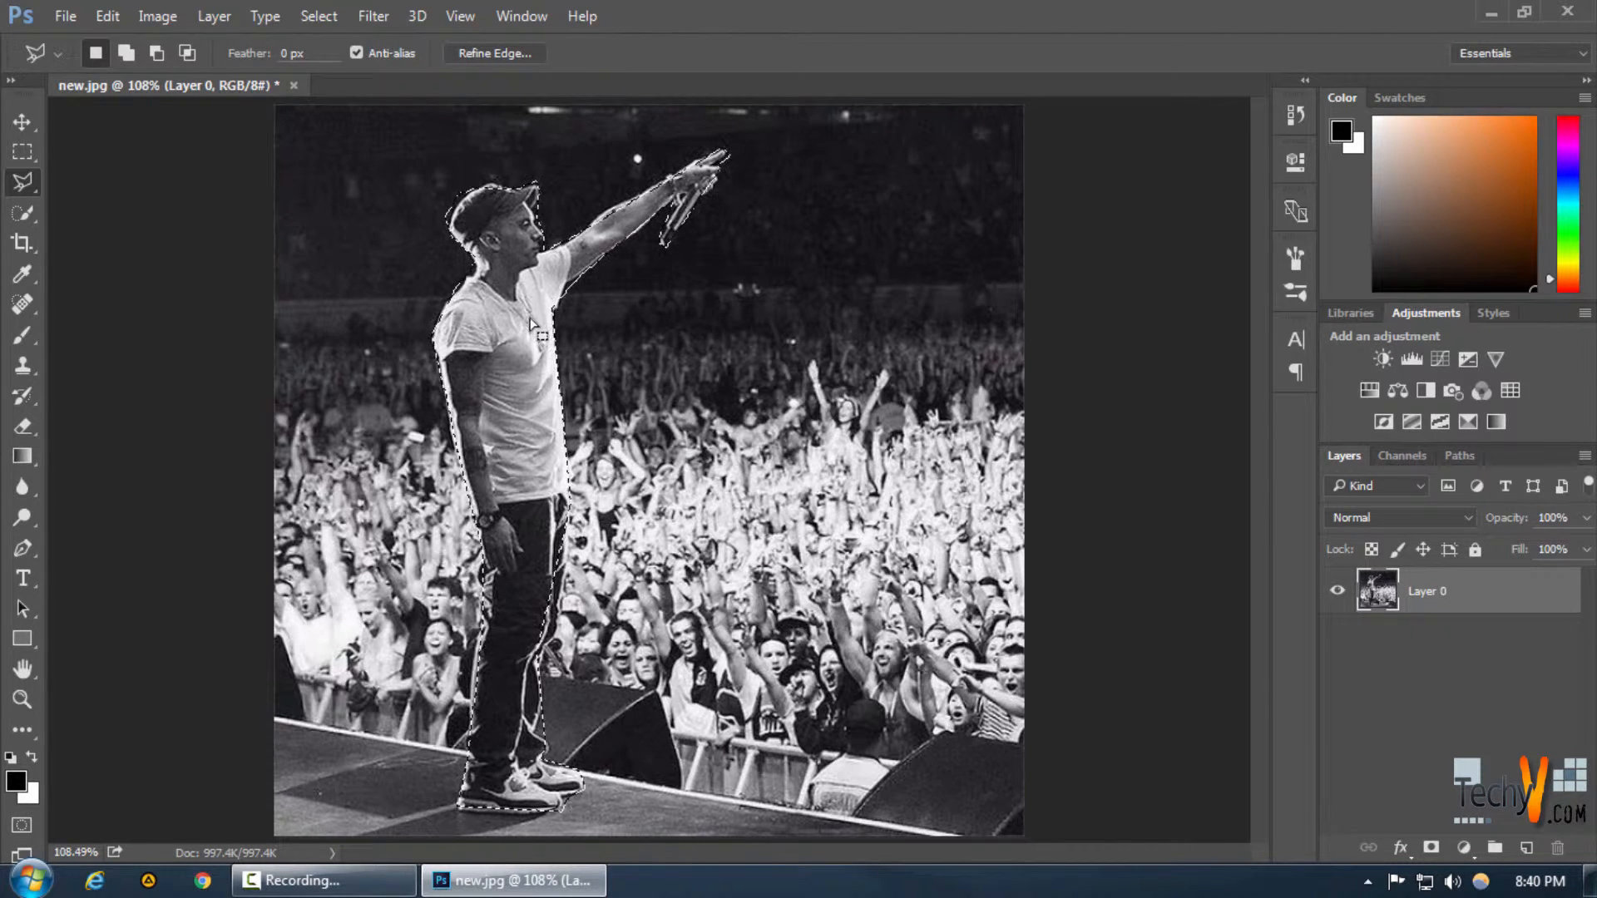
key("ctrl+d")
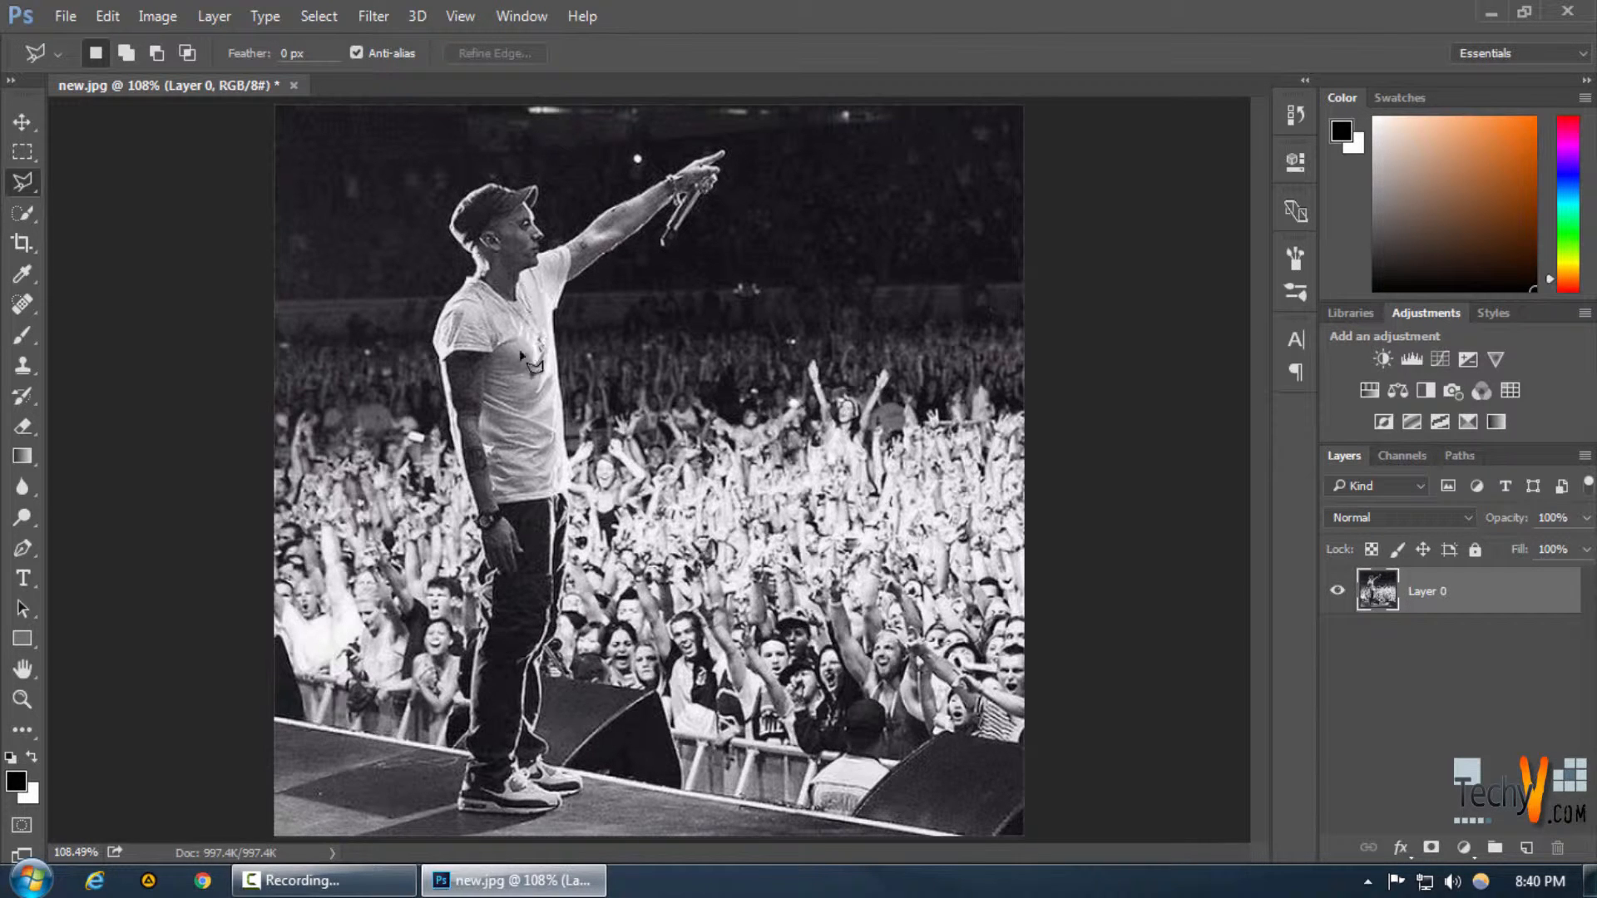
Switch to the Magnetic Lasso Tool
right_click(23, 187)
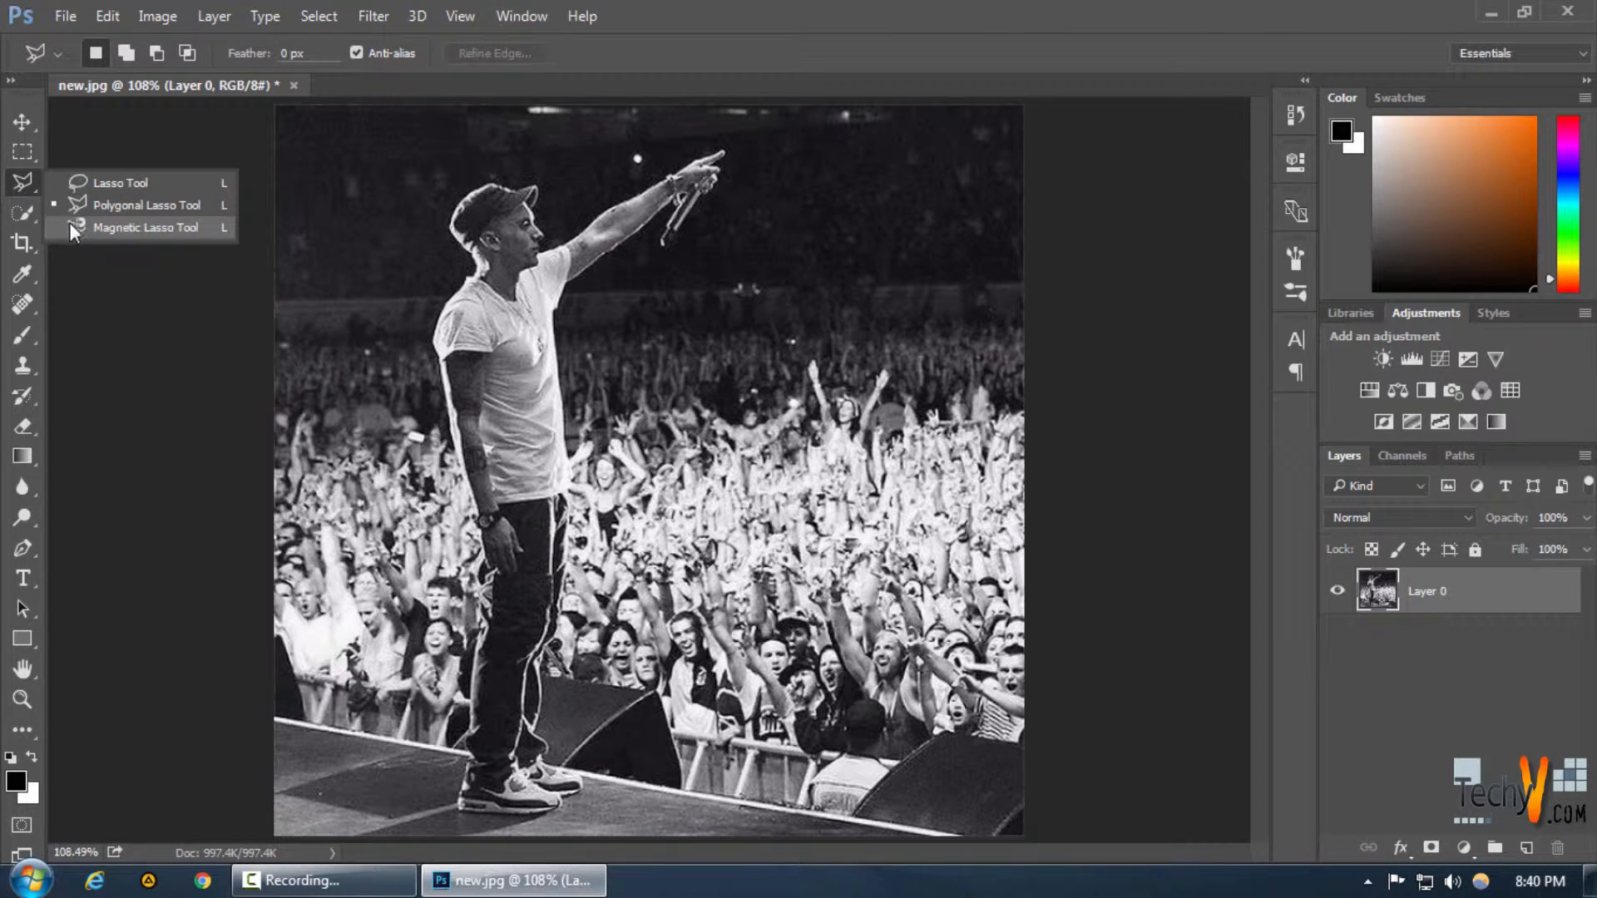
left_click(79, 234)
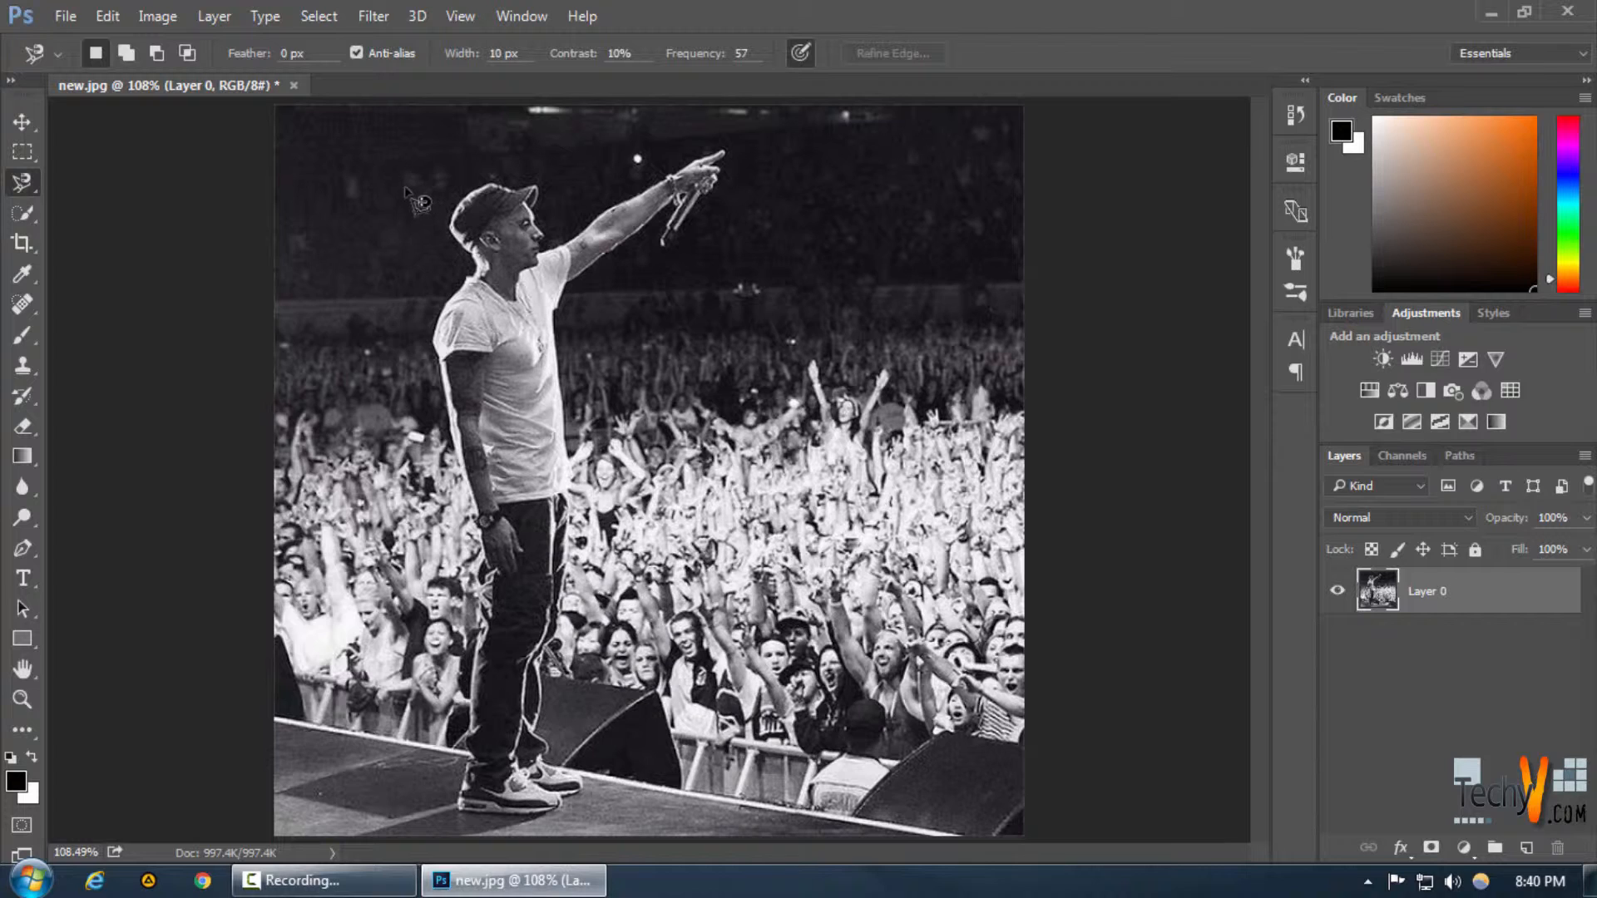
Trace around the performer with the Magnetic Lasso Tool and close the selection
right_click(23, 183)
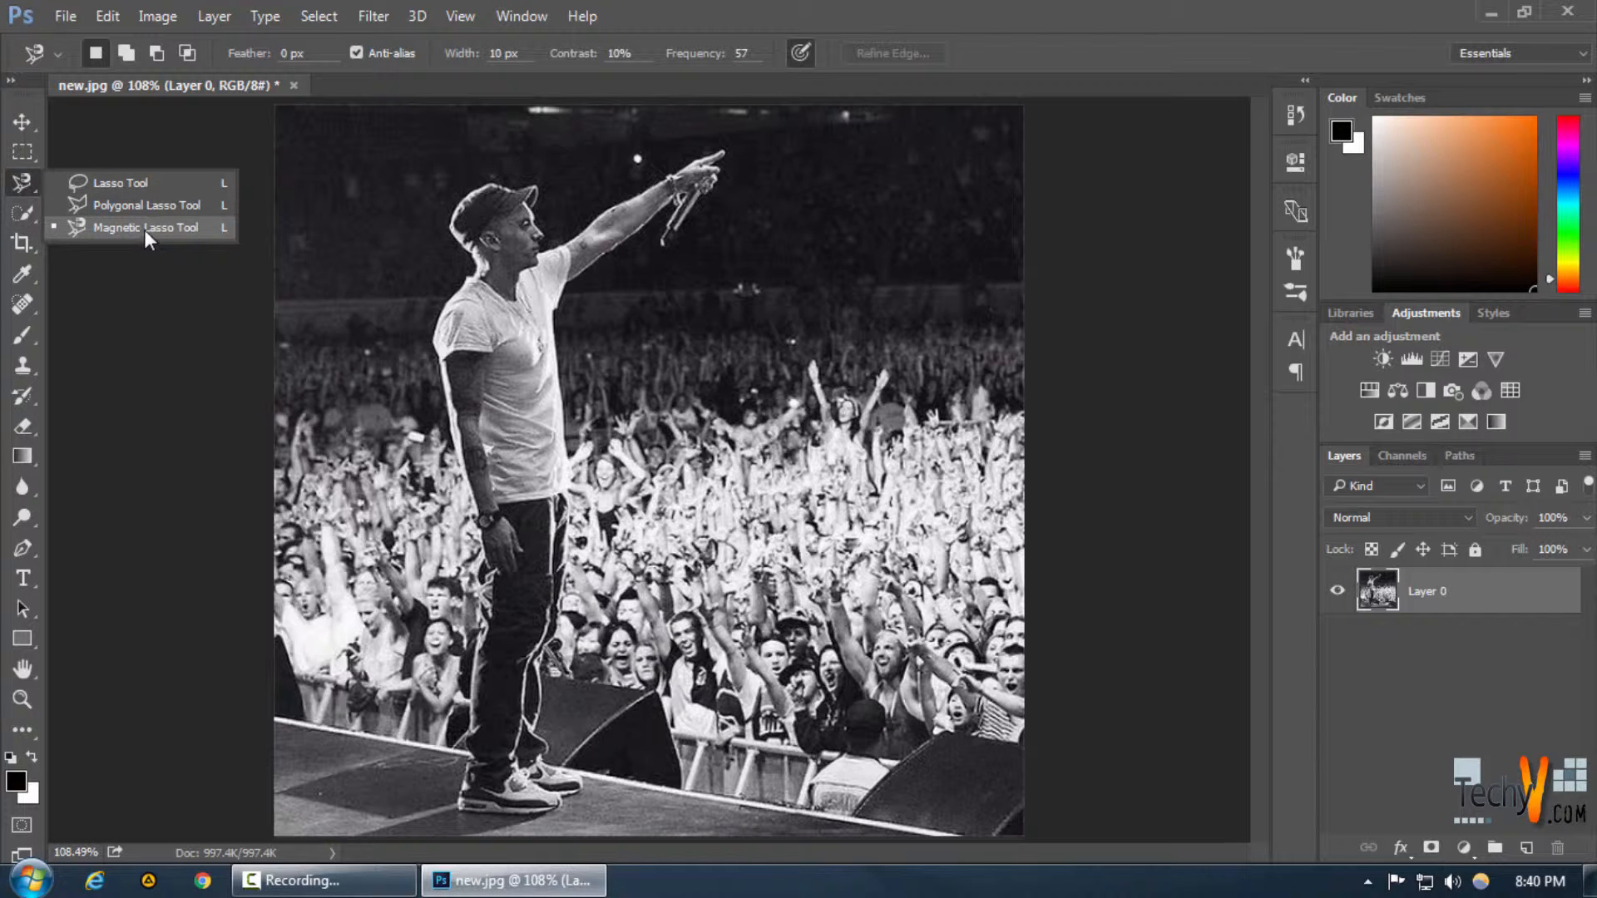
left_click(145, 229)
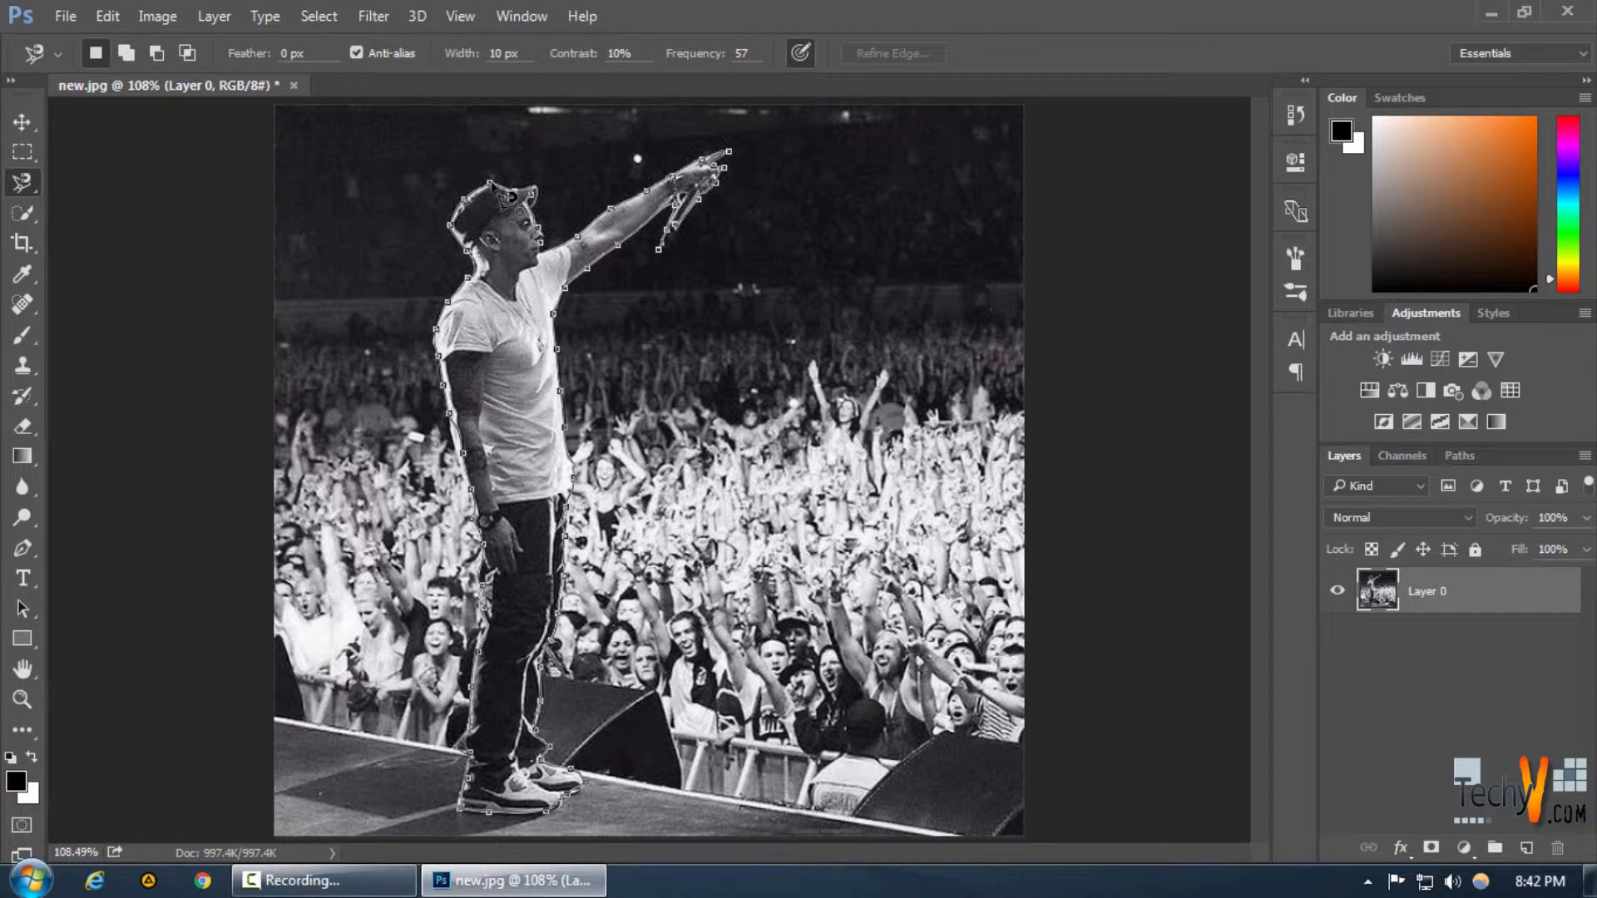
key("Return")
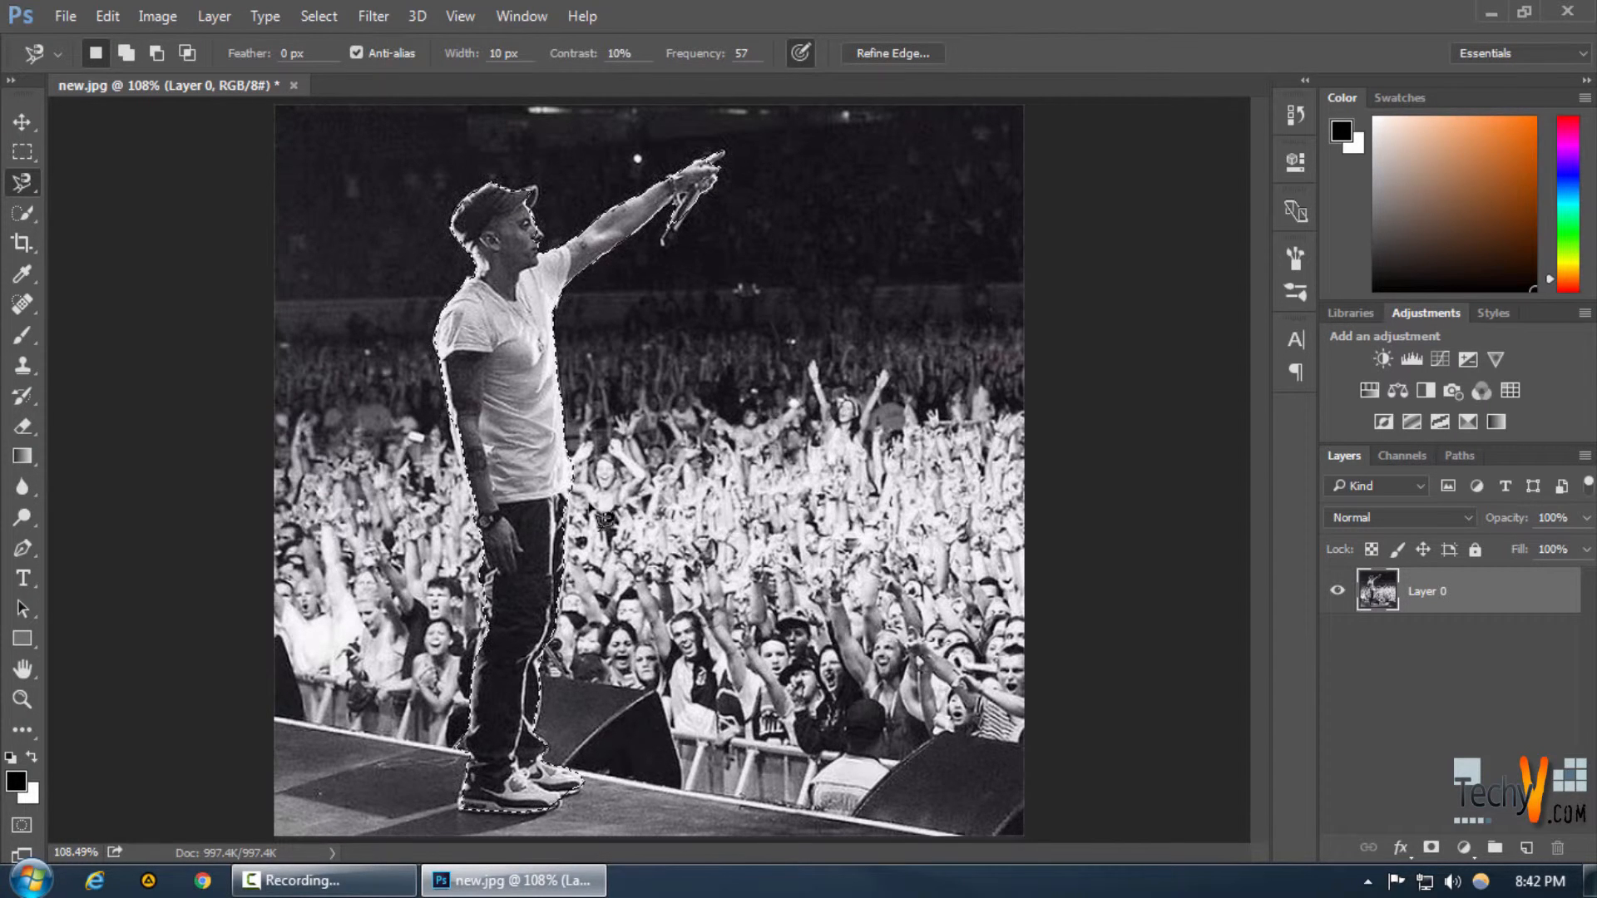
right_click(545, 366)
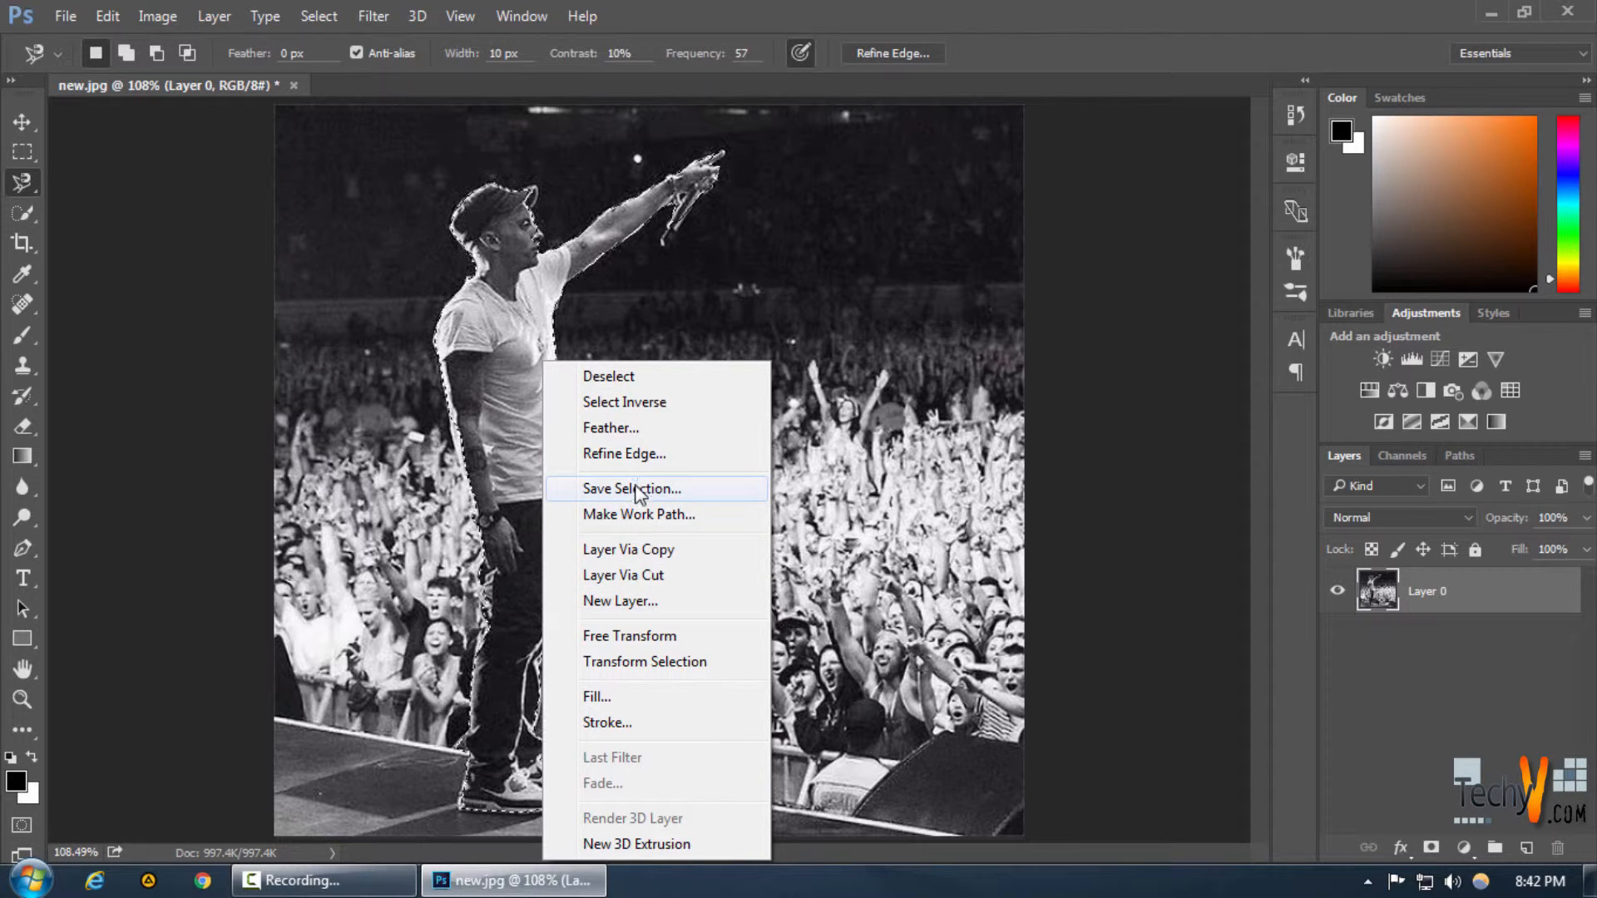
left_click(528, 298)
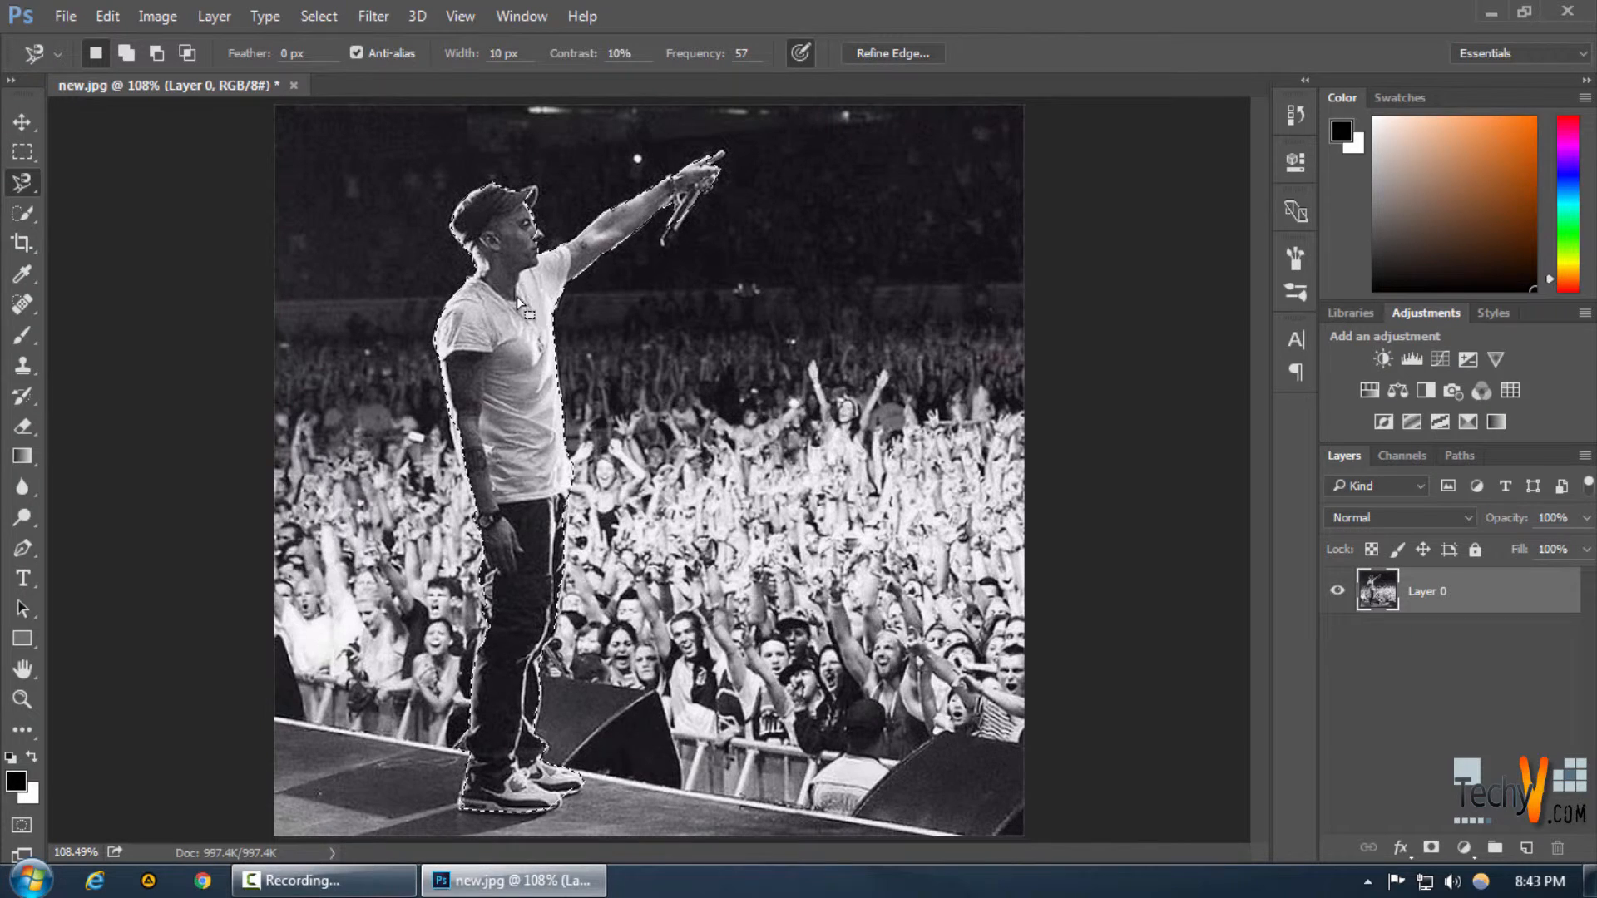
mouse_move(516, 294)
left_mouse_down()
mouse_move(577, 303)
mouse_move(530, 295)
left_mouse_up()
key("ctrl+z")
left_click(539, 229)
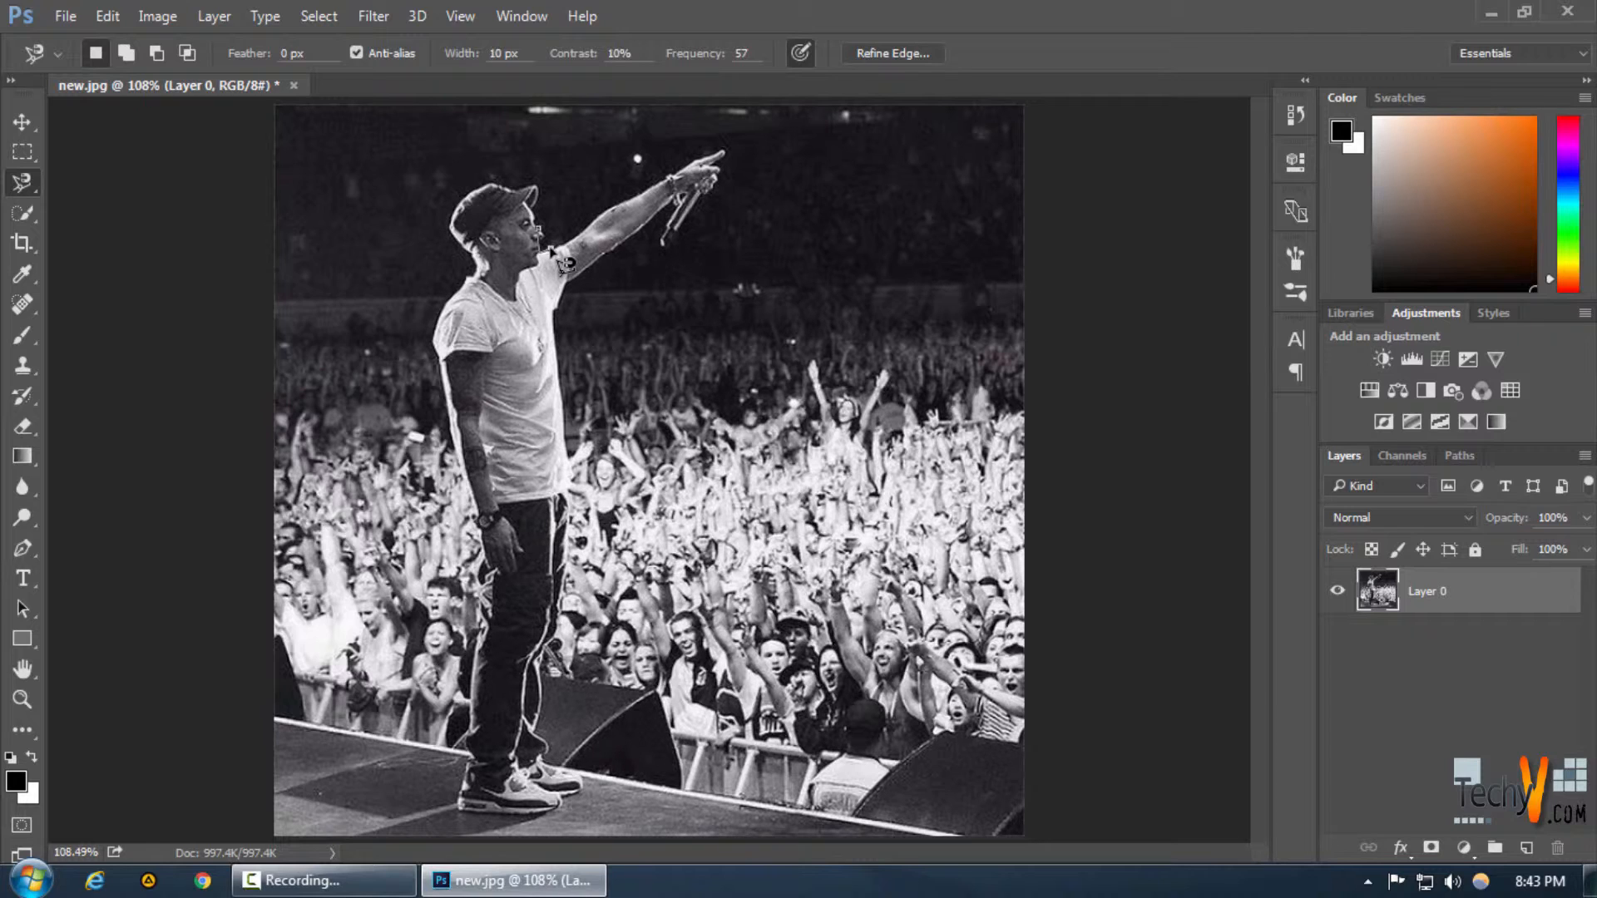
key("ctrl+z")
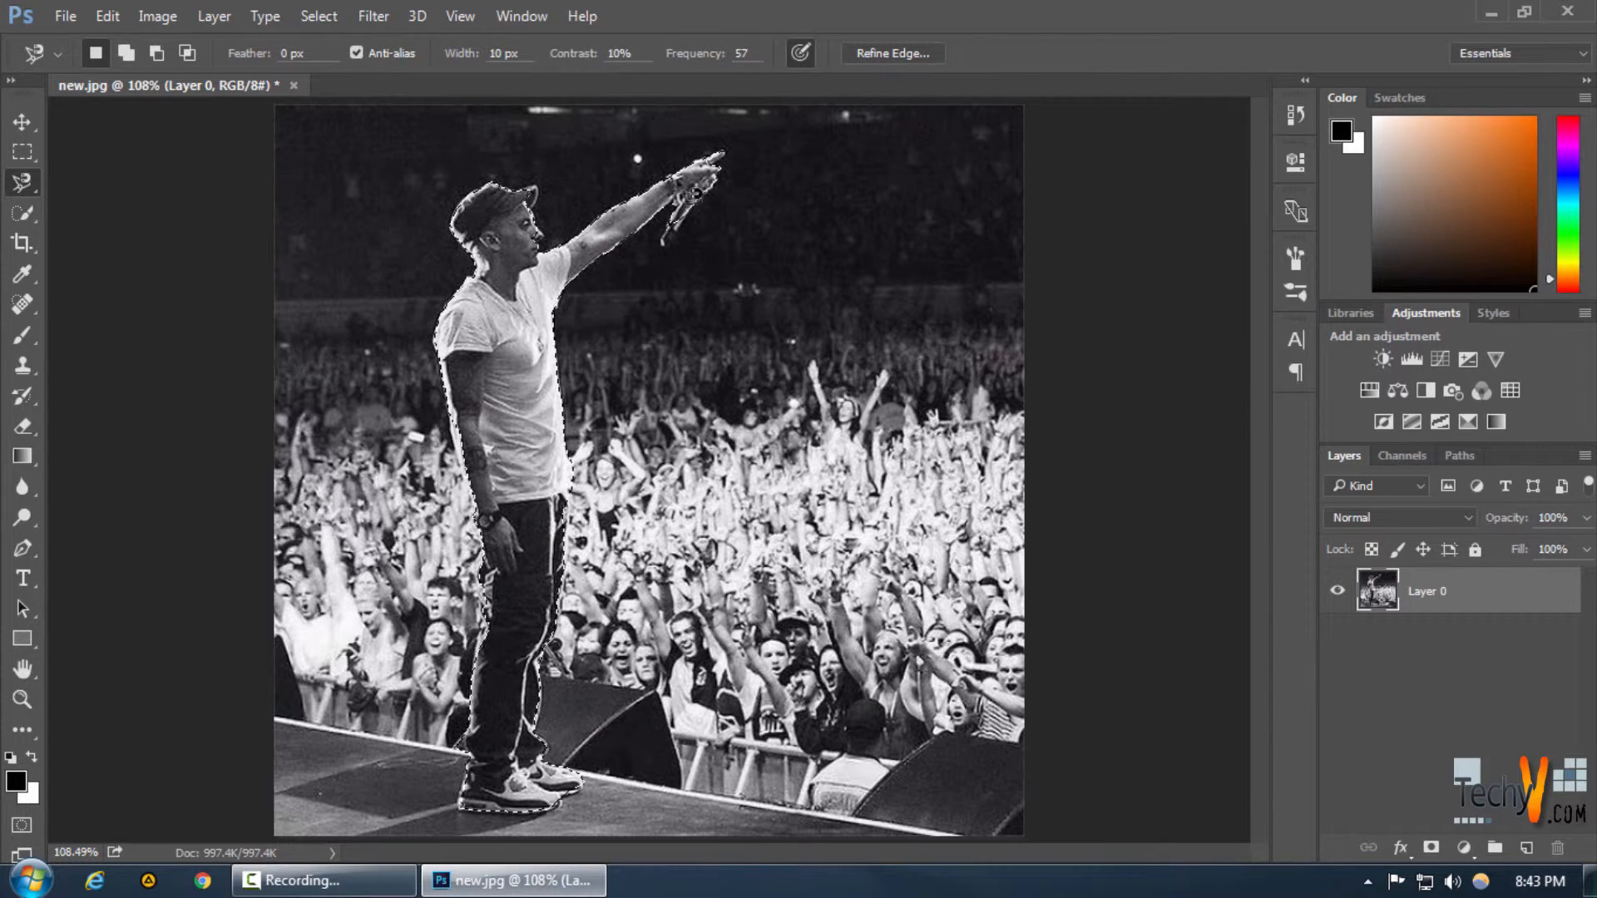
Zoom in and inspect the selection edge along the performer's shirt, head and arm, then fit the image on screen
key("ctrl+plus")
key("ctrl+plus")
key("ctrl+plus")
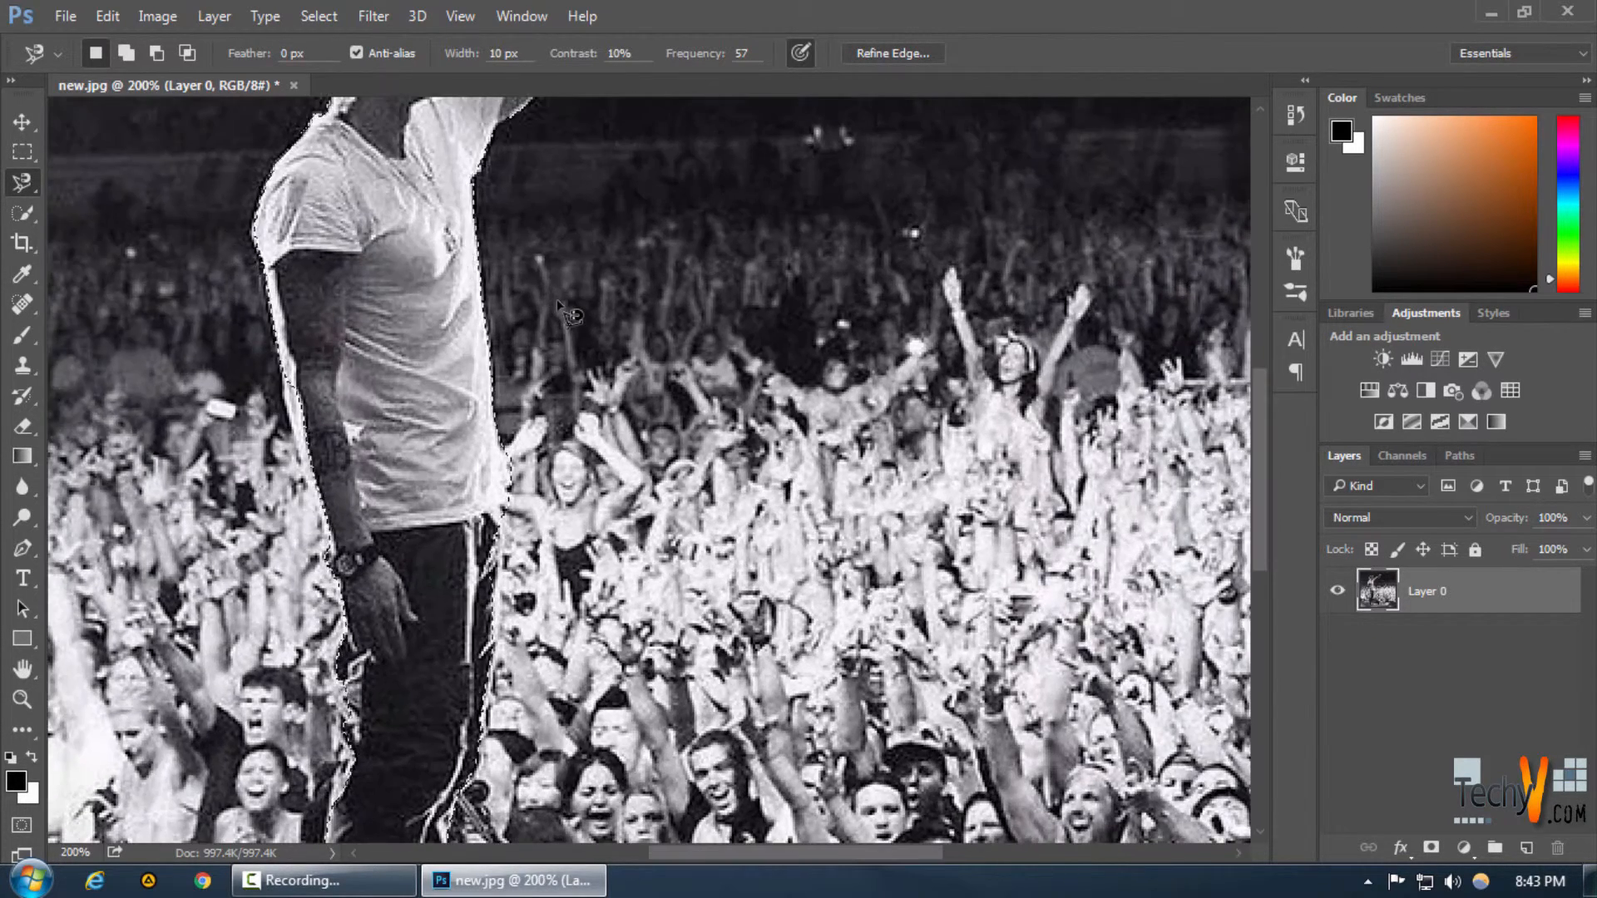
scroll(570, 314, "up", 10)
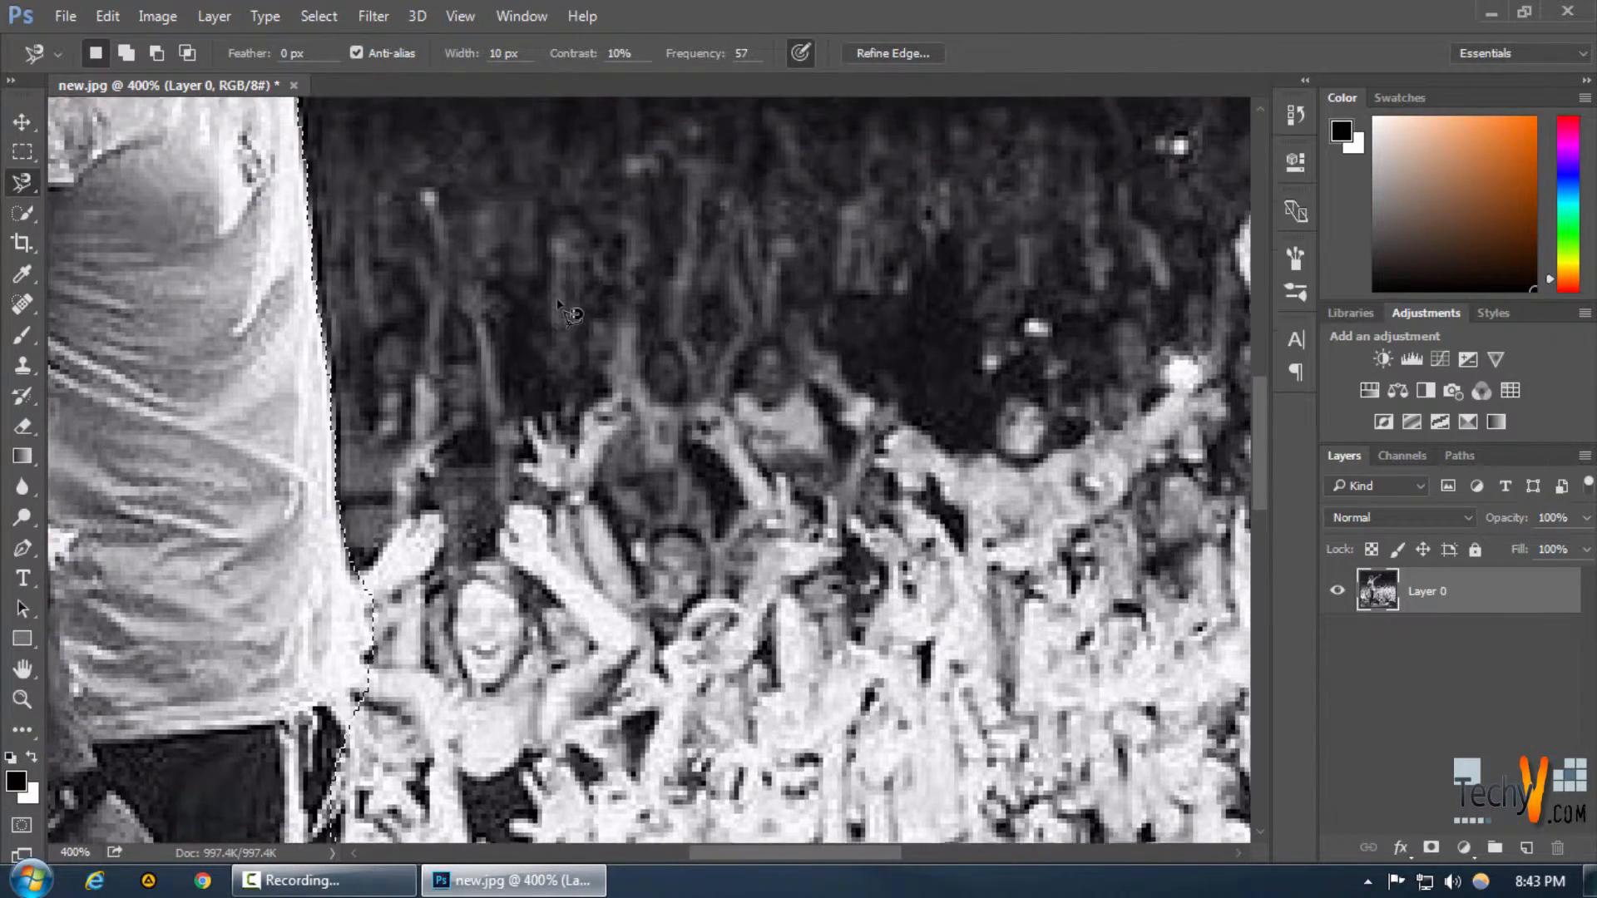
scroll(539, 314, "up", 2)
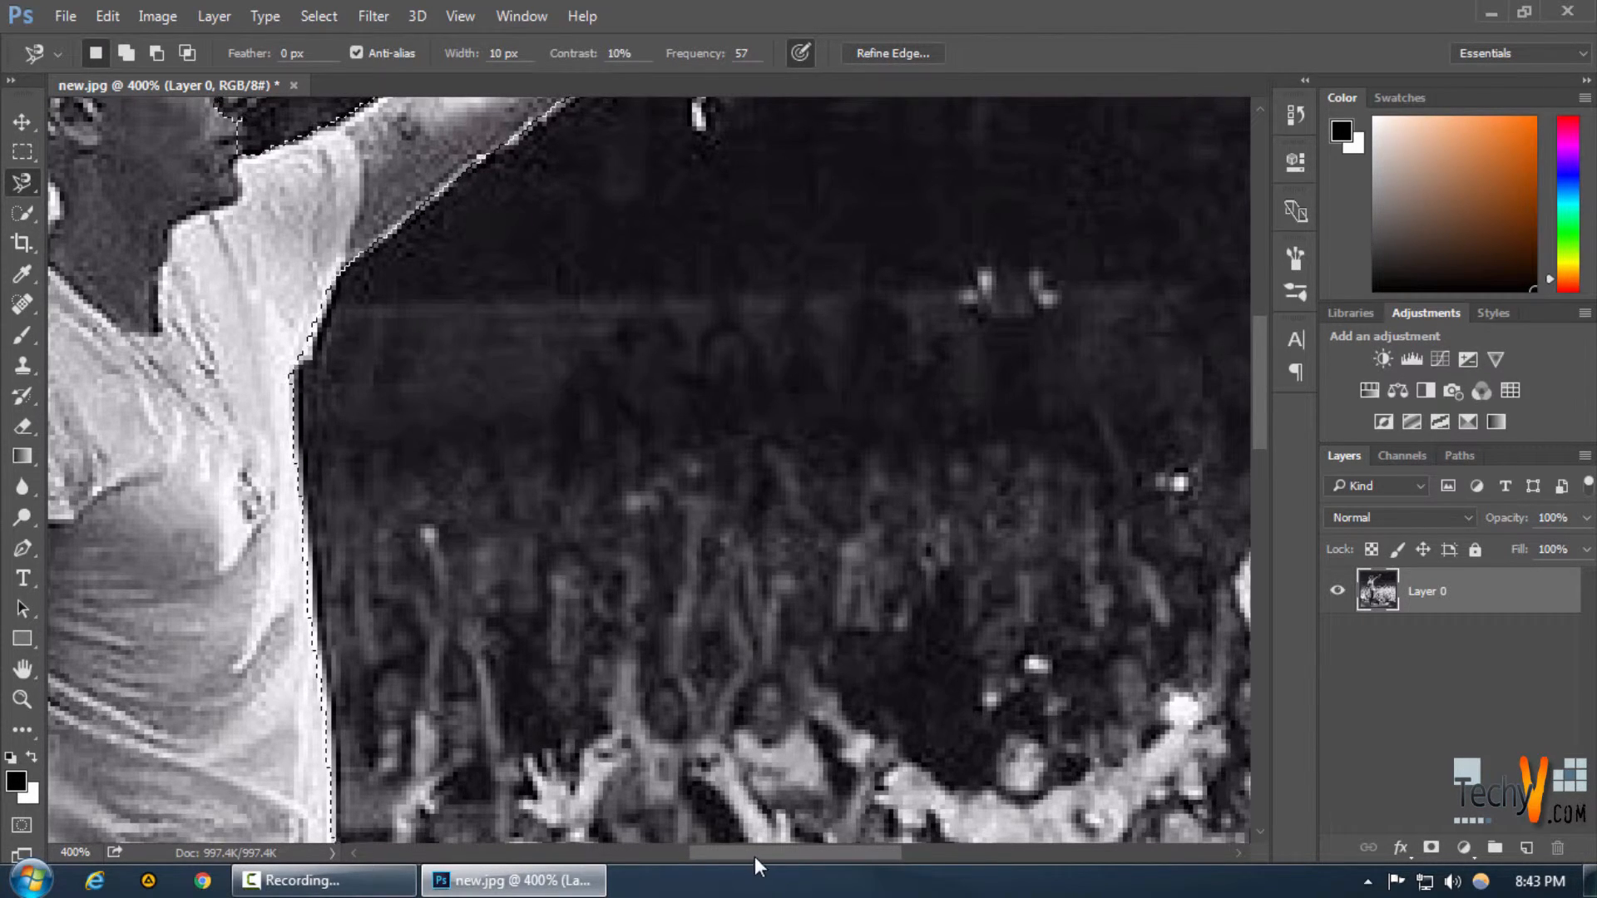
left_click_drag(755, 856, 627, 857)
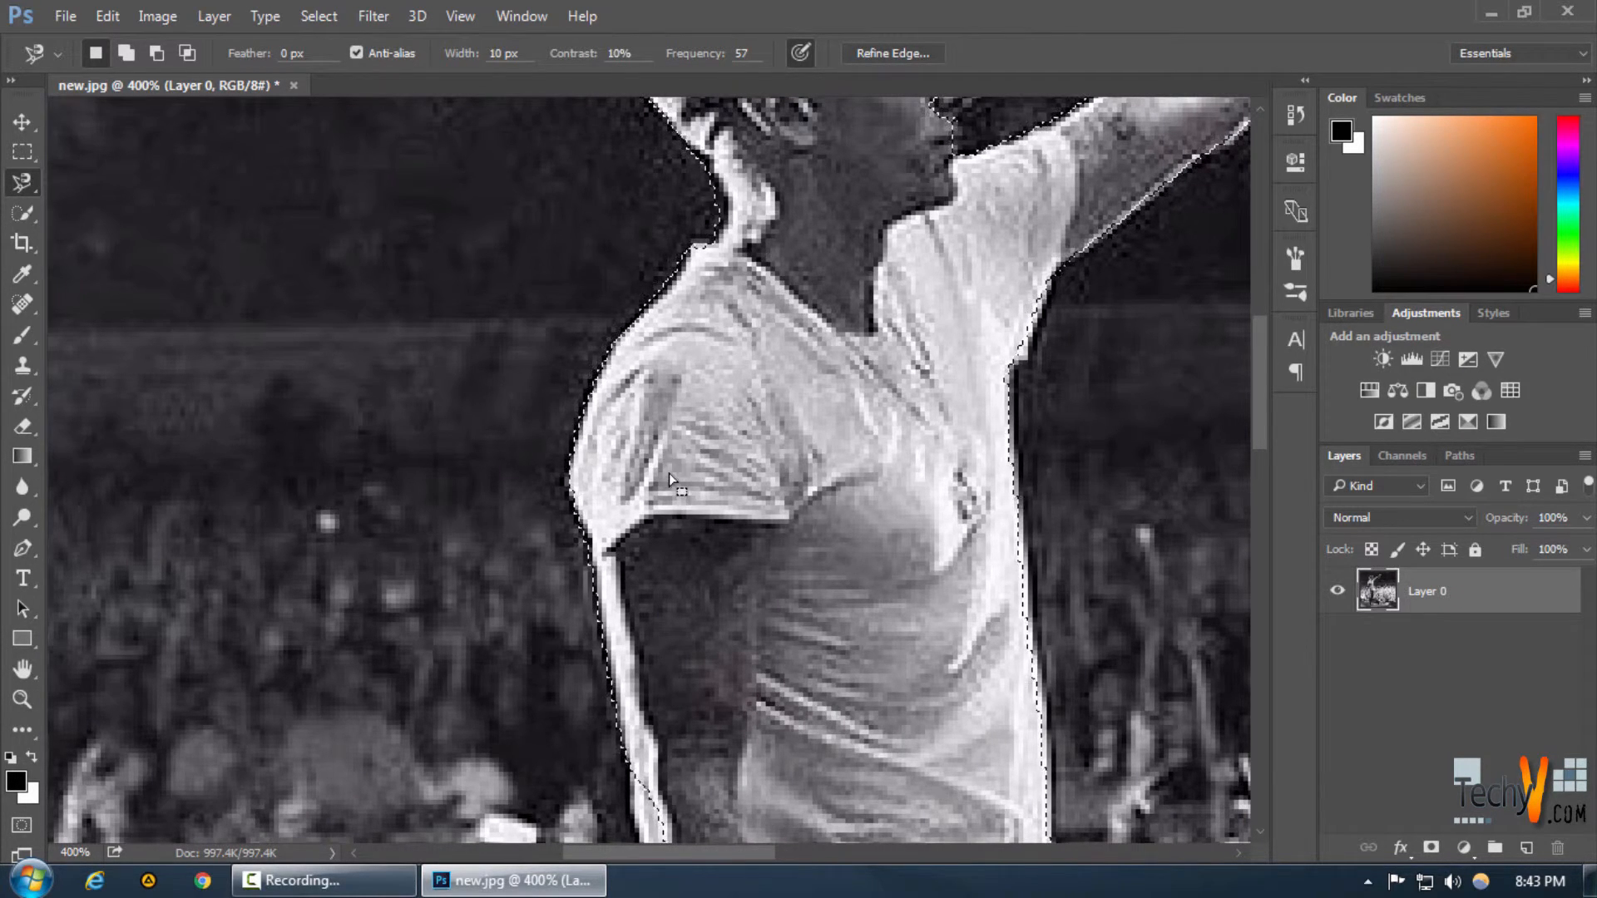
scroll(668, 461, "up", 3)
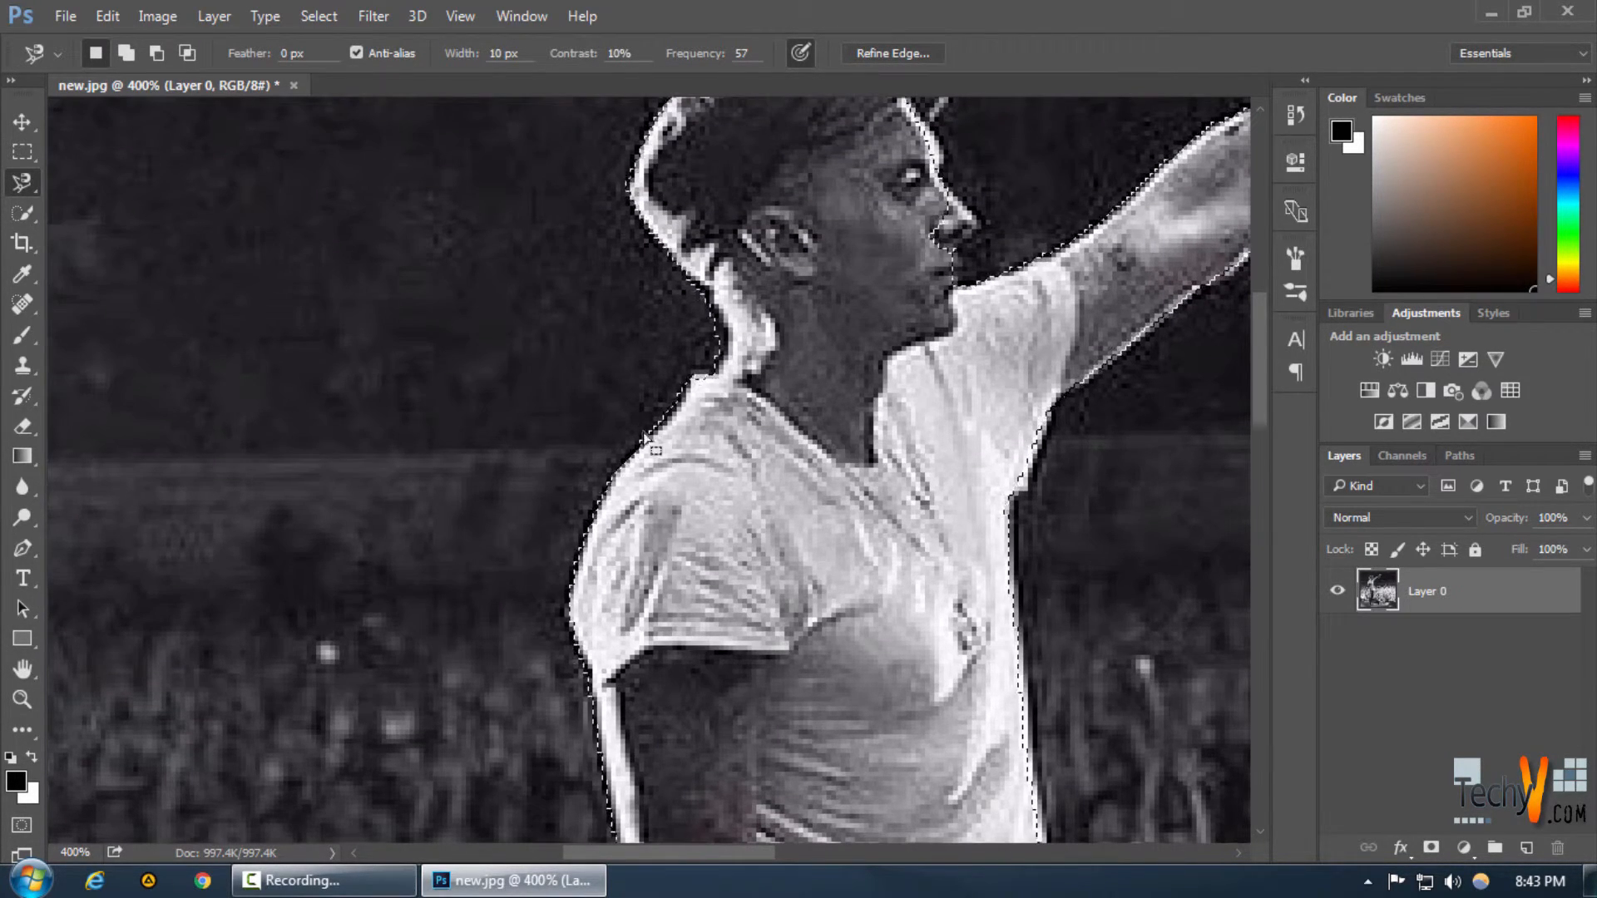
scroll(624, 413, "down", 2)
scroll(622, 411, "down", 10)
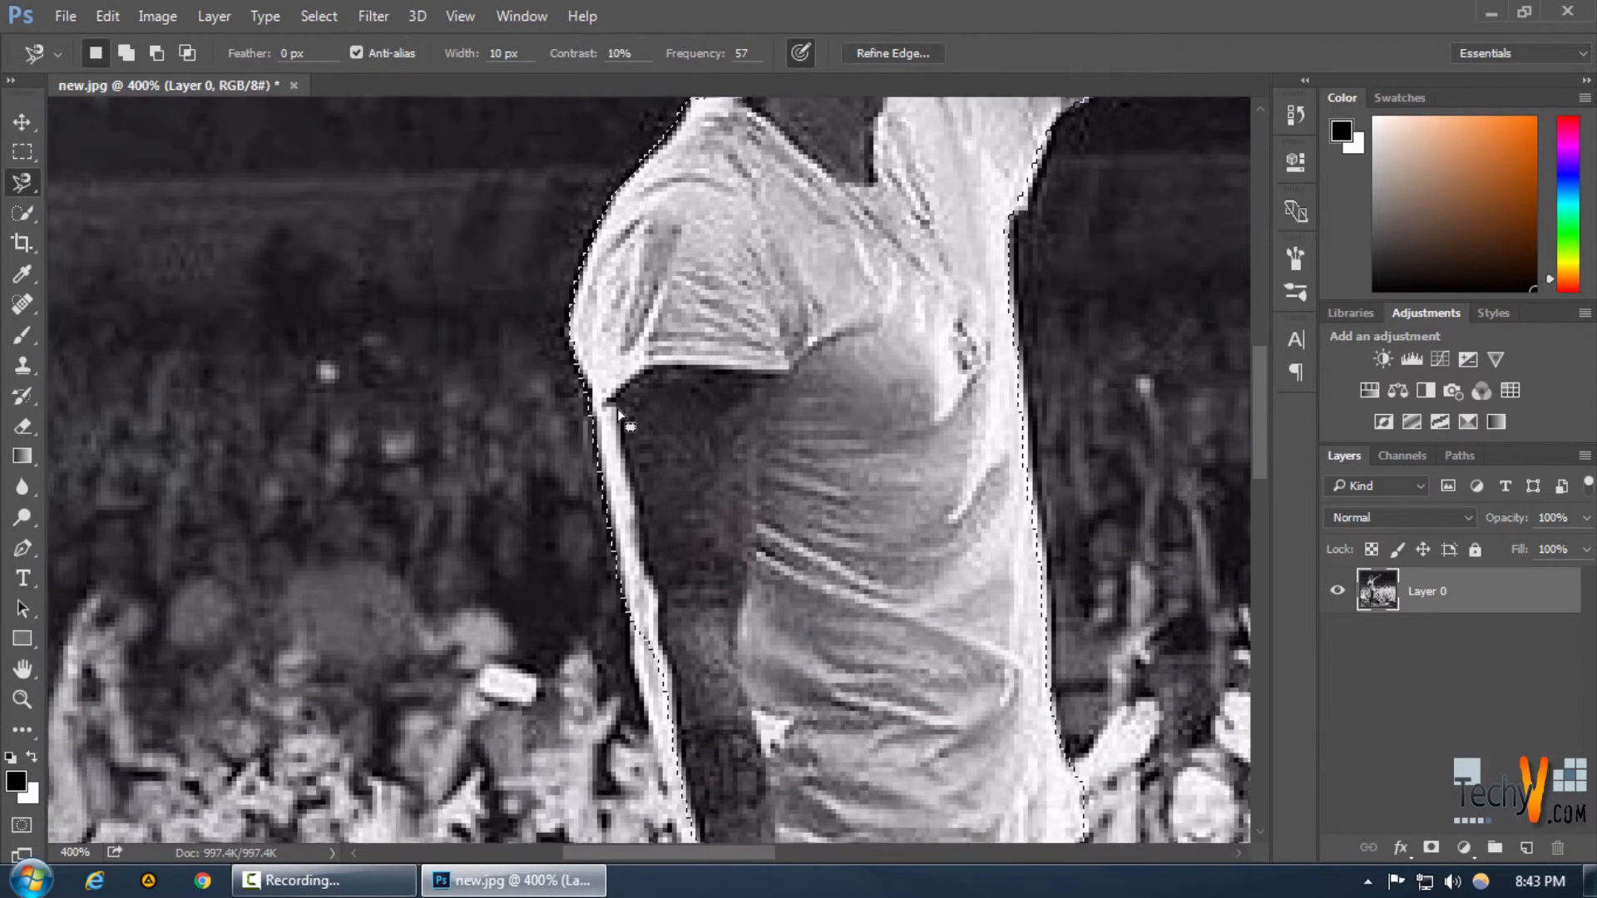
key("ctrl+0")
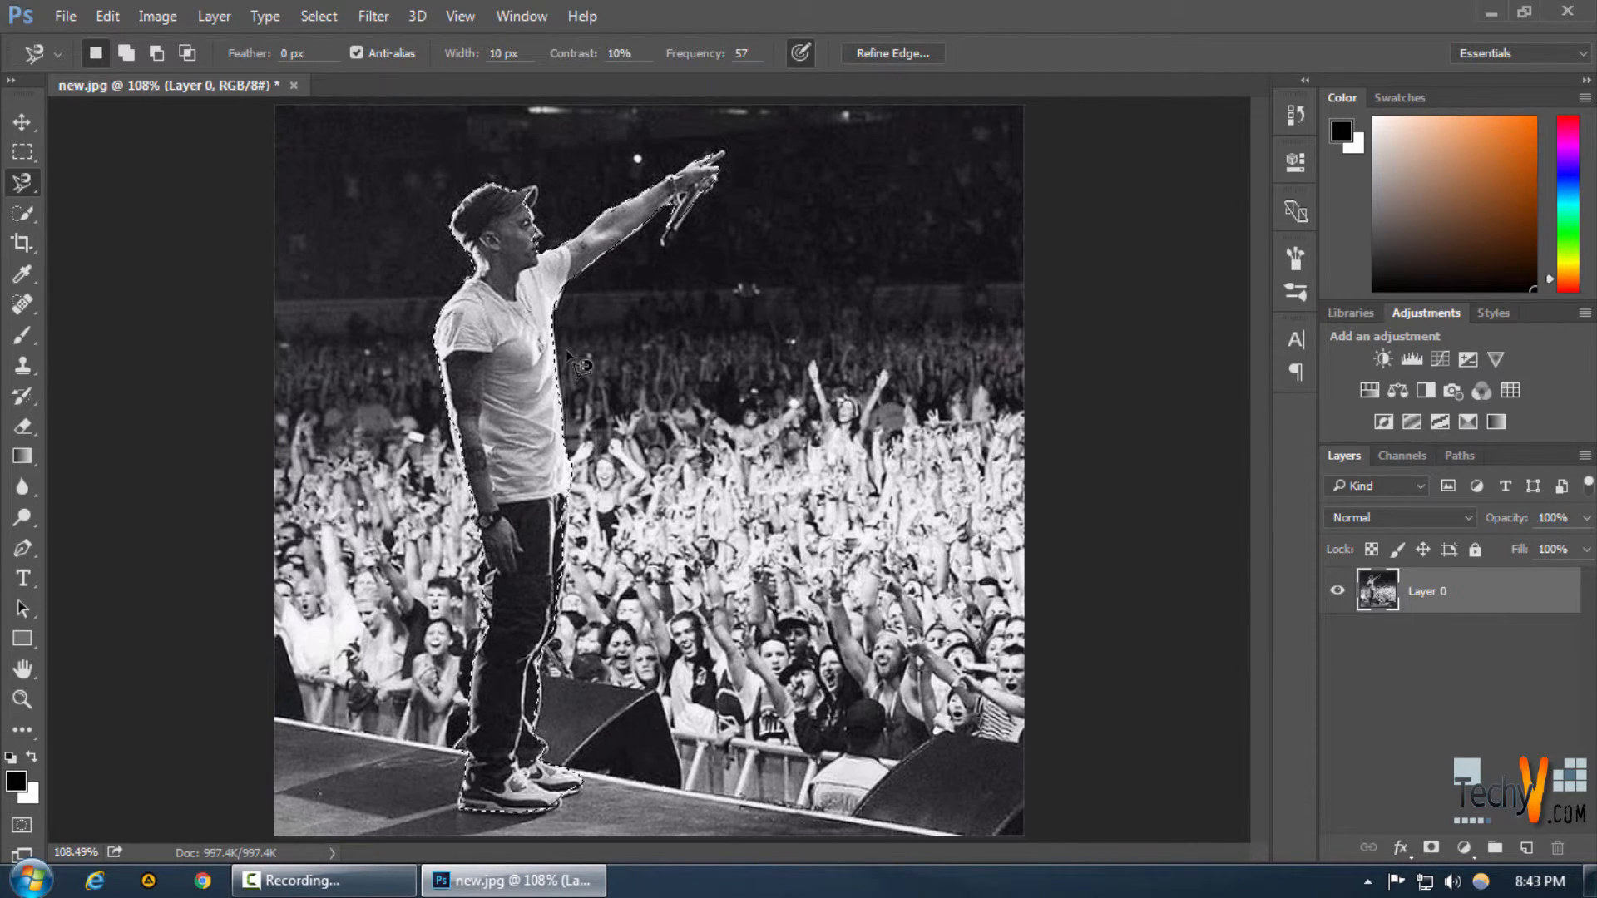
Invert the selection and delete the background around the performer
key("ctrl+shift+i")
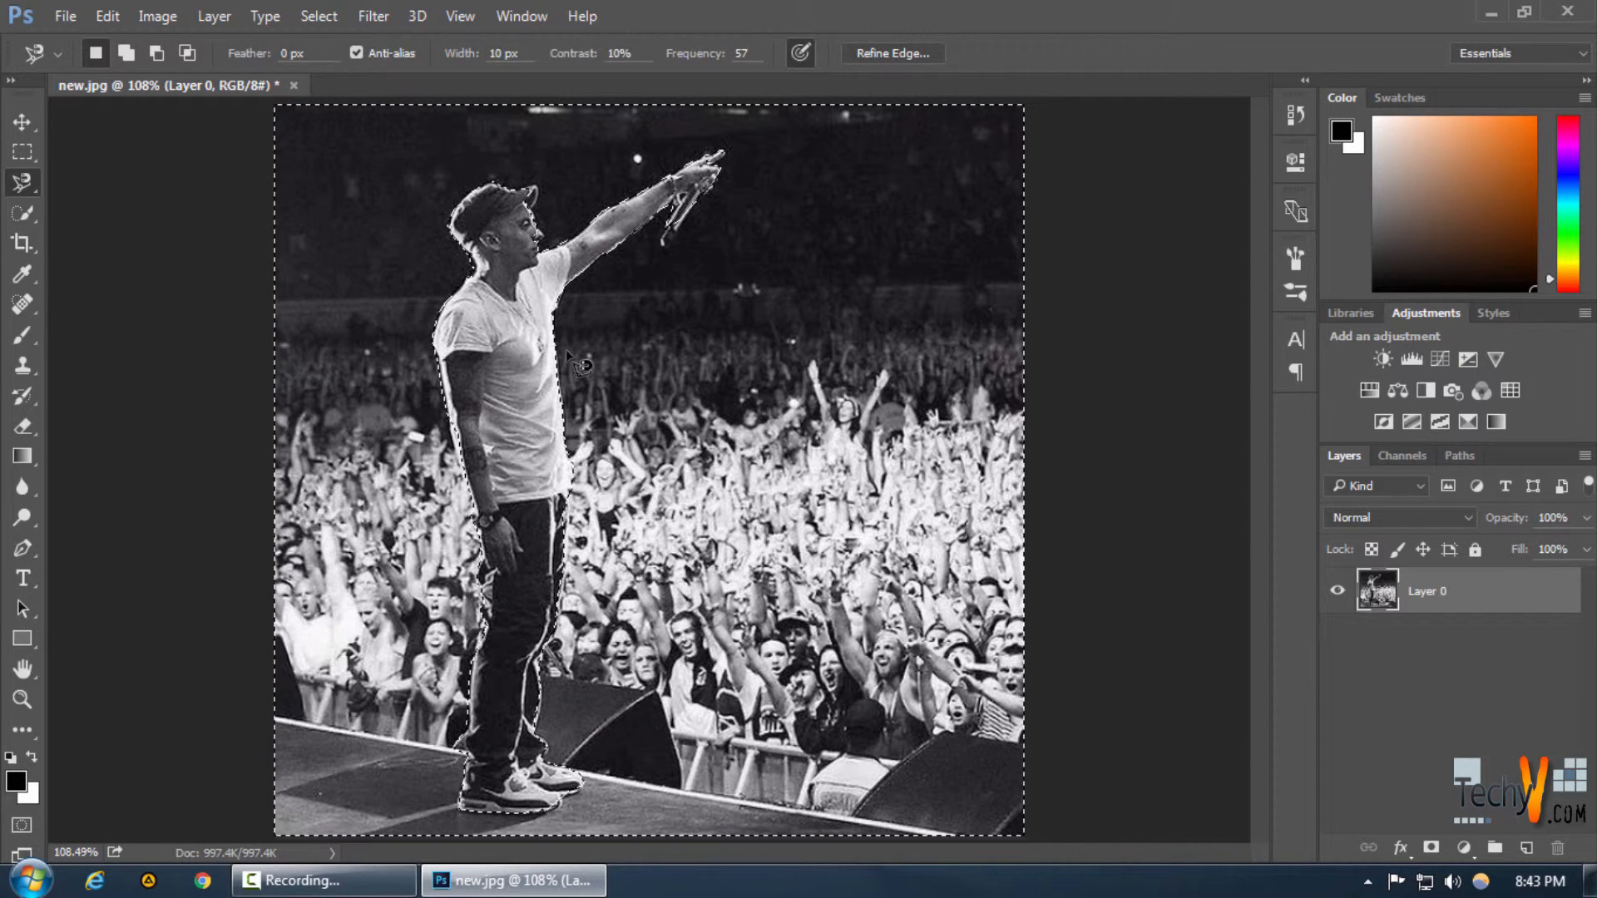
key("Delete")
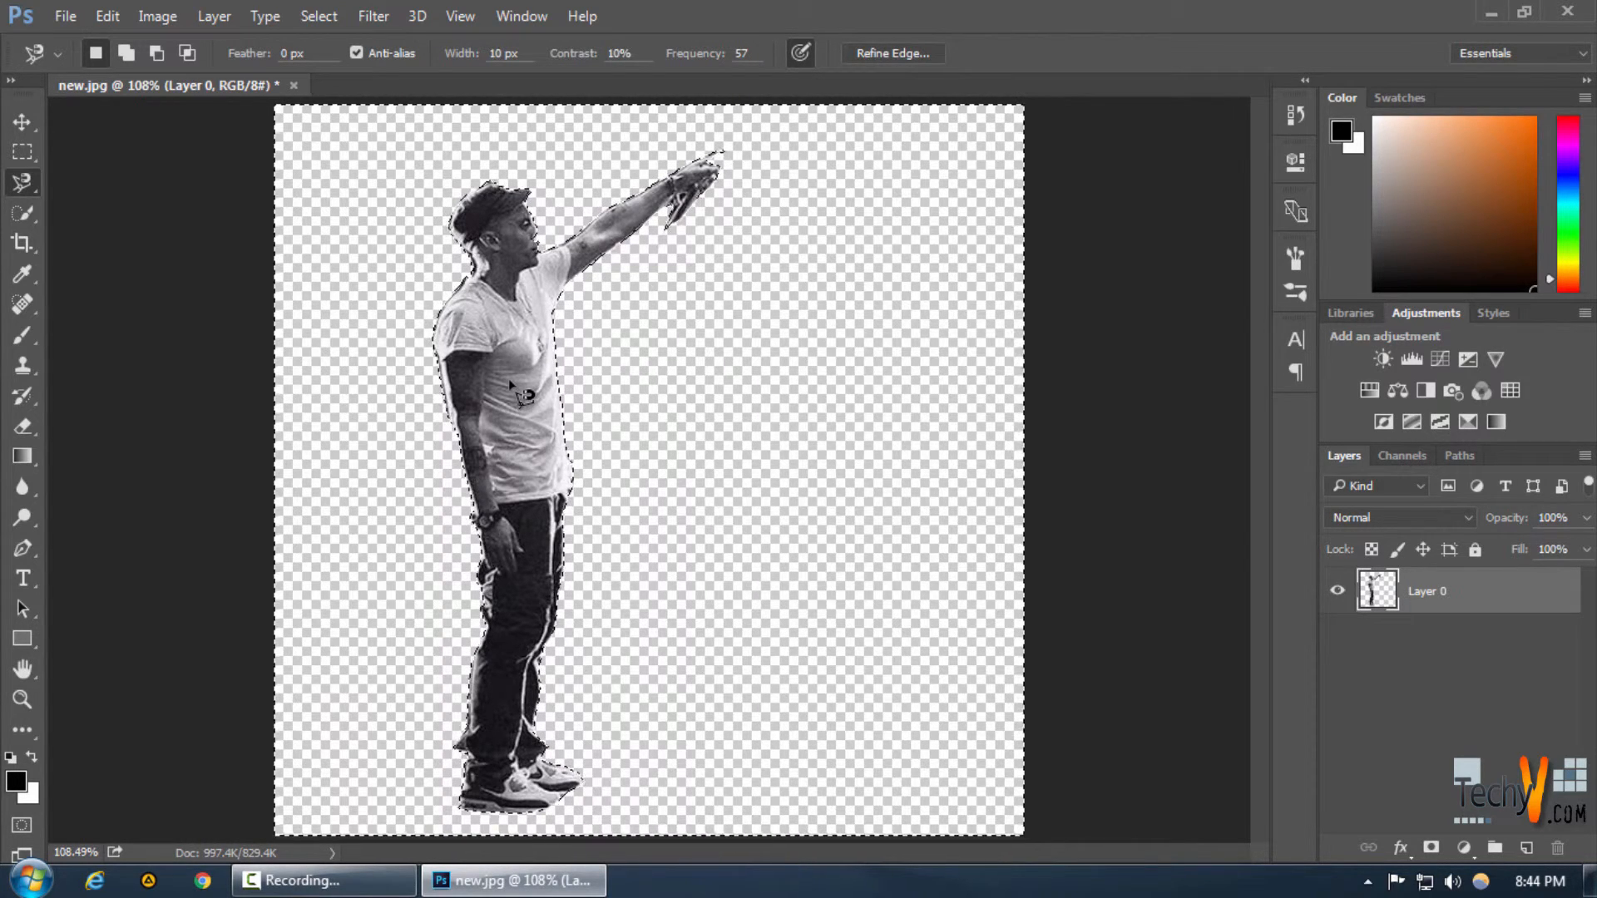
Reselect the performer and try Refine Edge in Marching Ants view with a 38.8 px radius and -64% Shift Edge
key("ctrl+d")
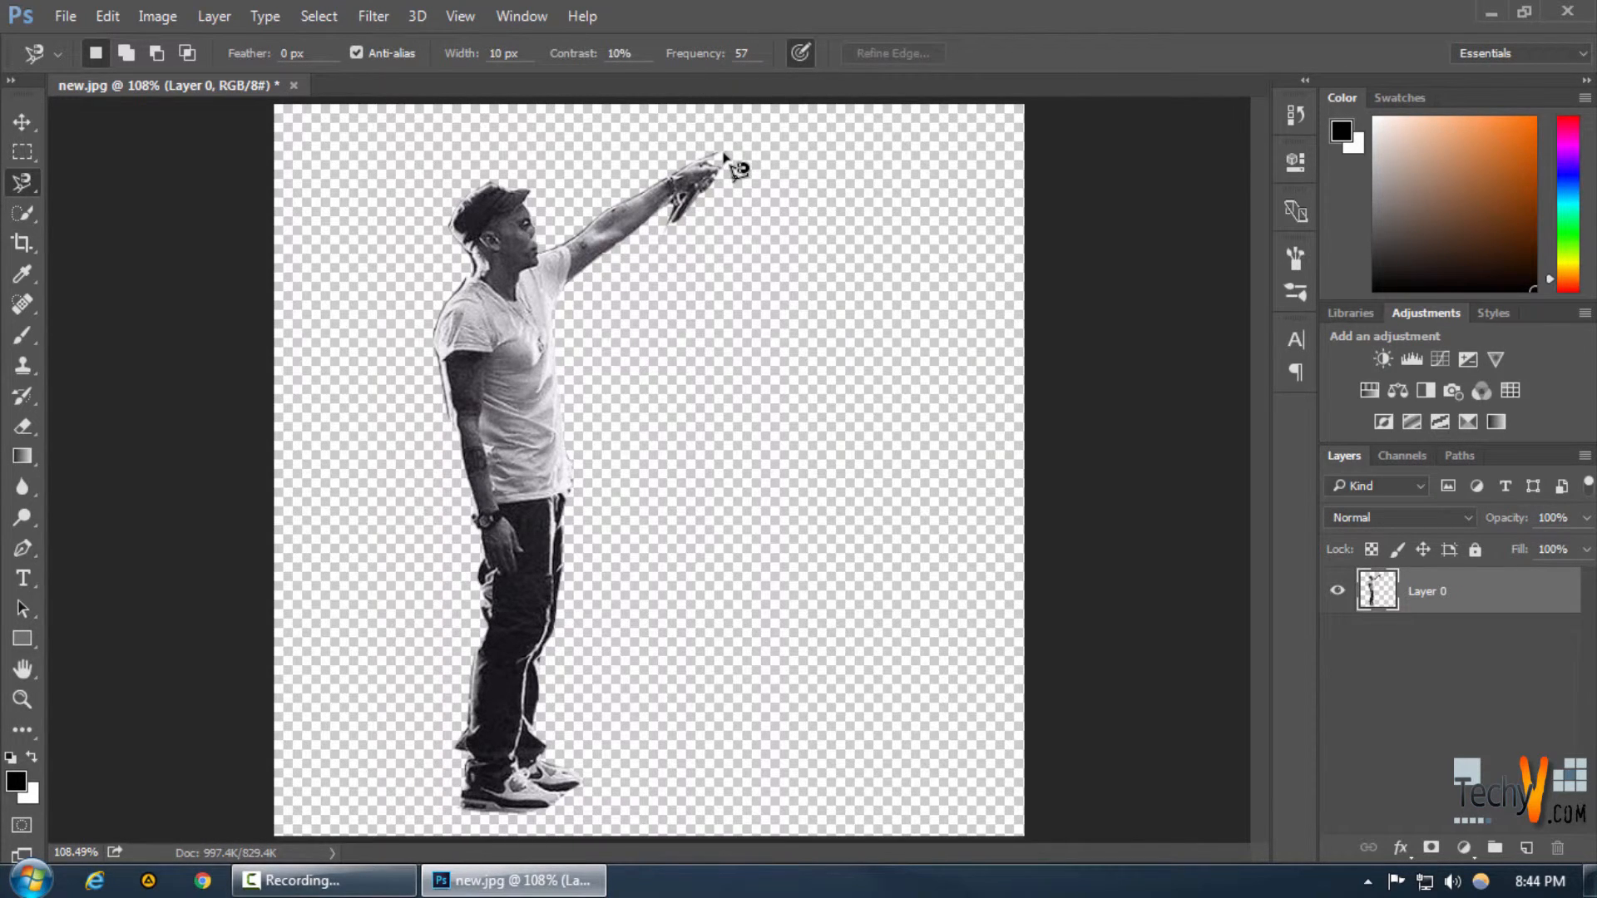
key("ctrl+shift+d")
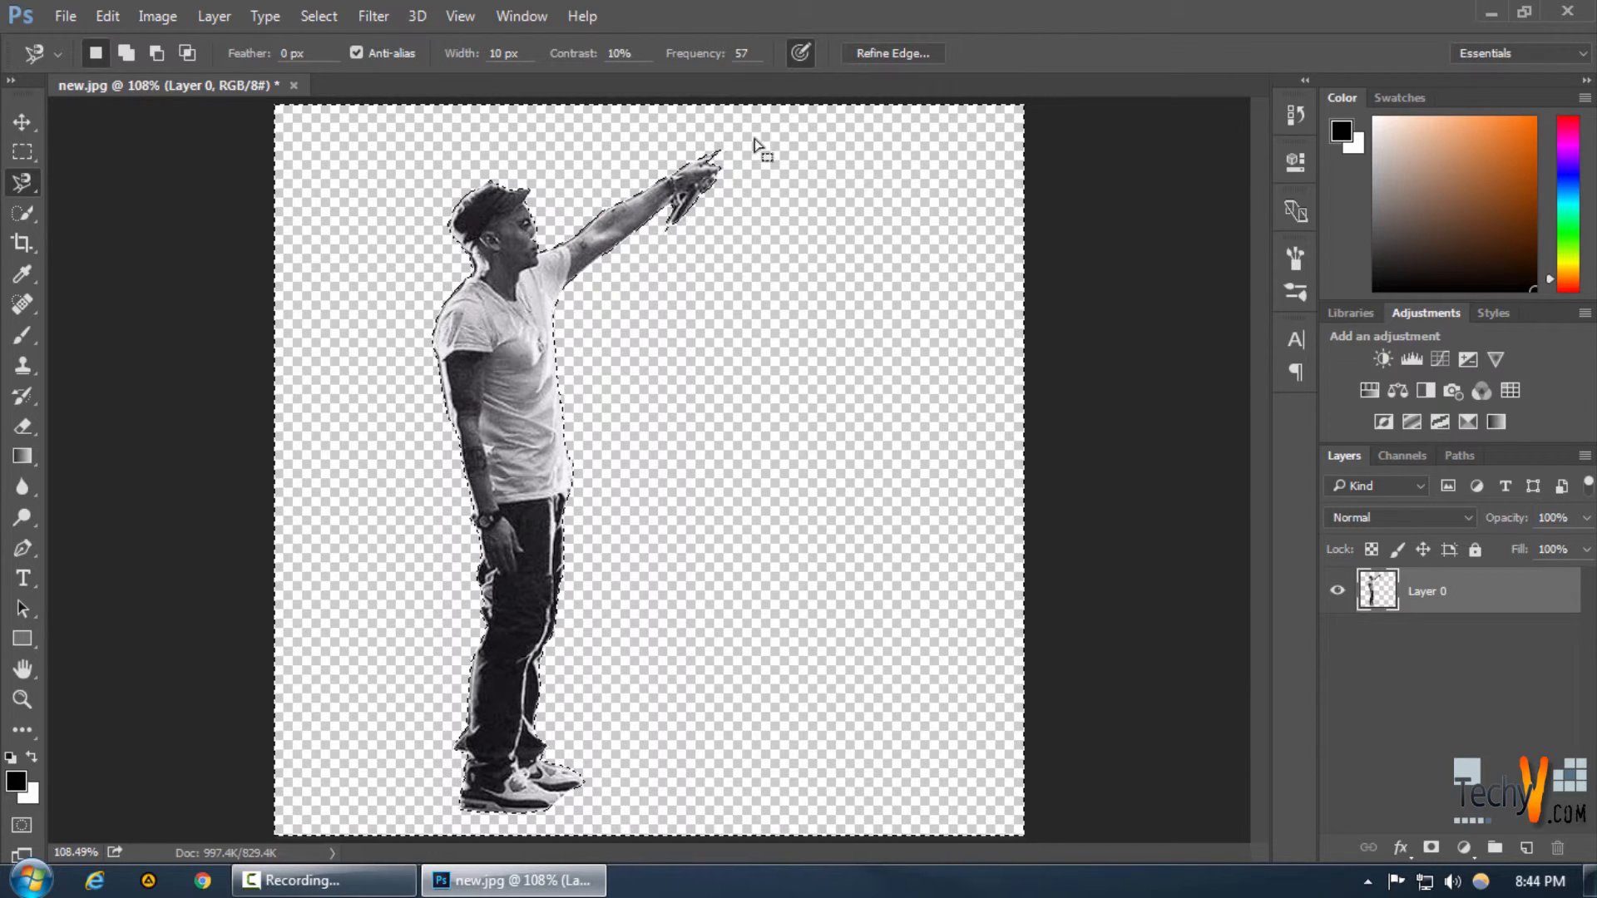
left_click(879, 53)
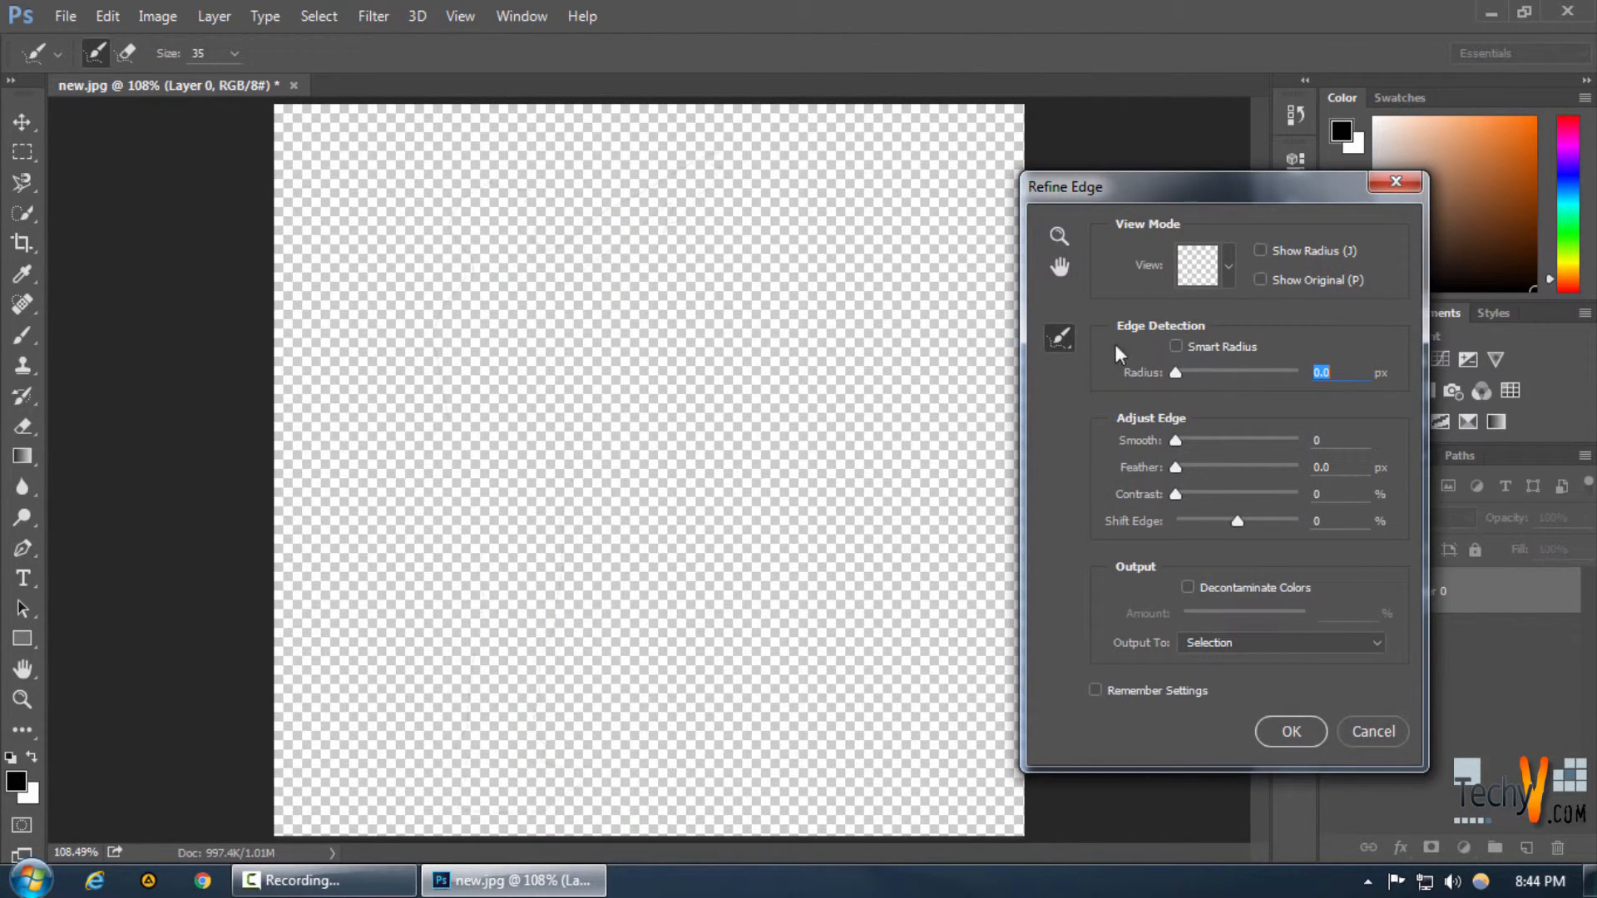
left_click(1224, 269)
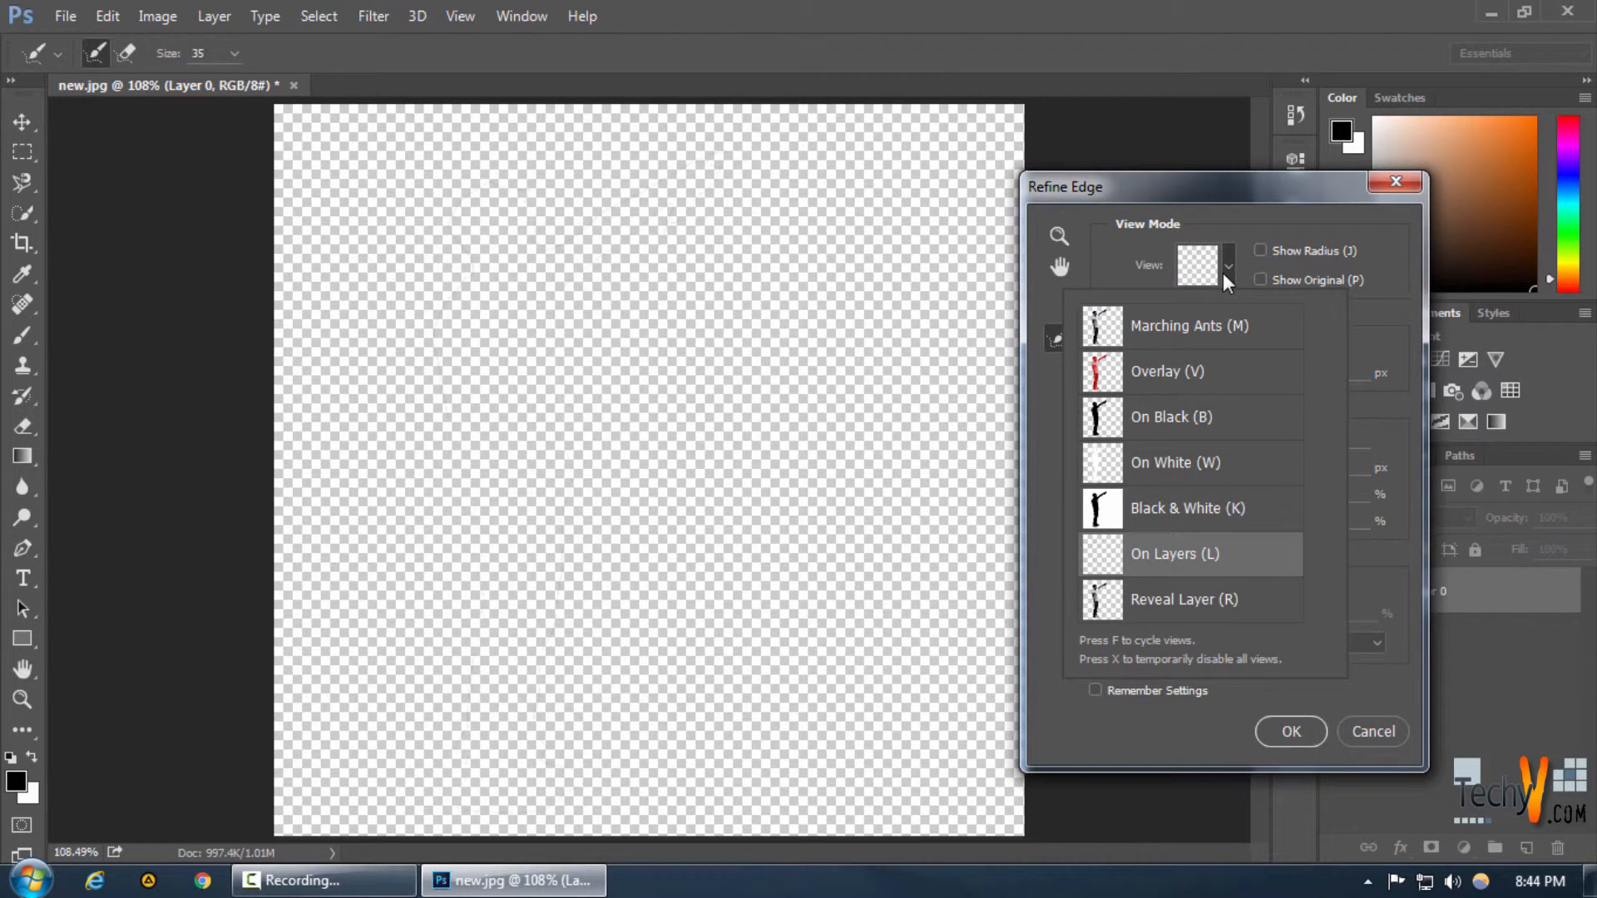
left_click(1185, 327)
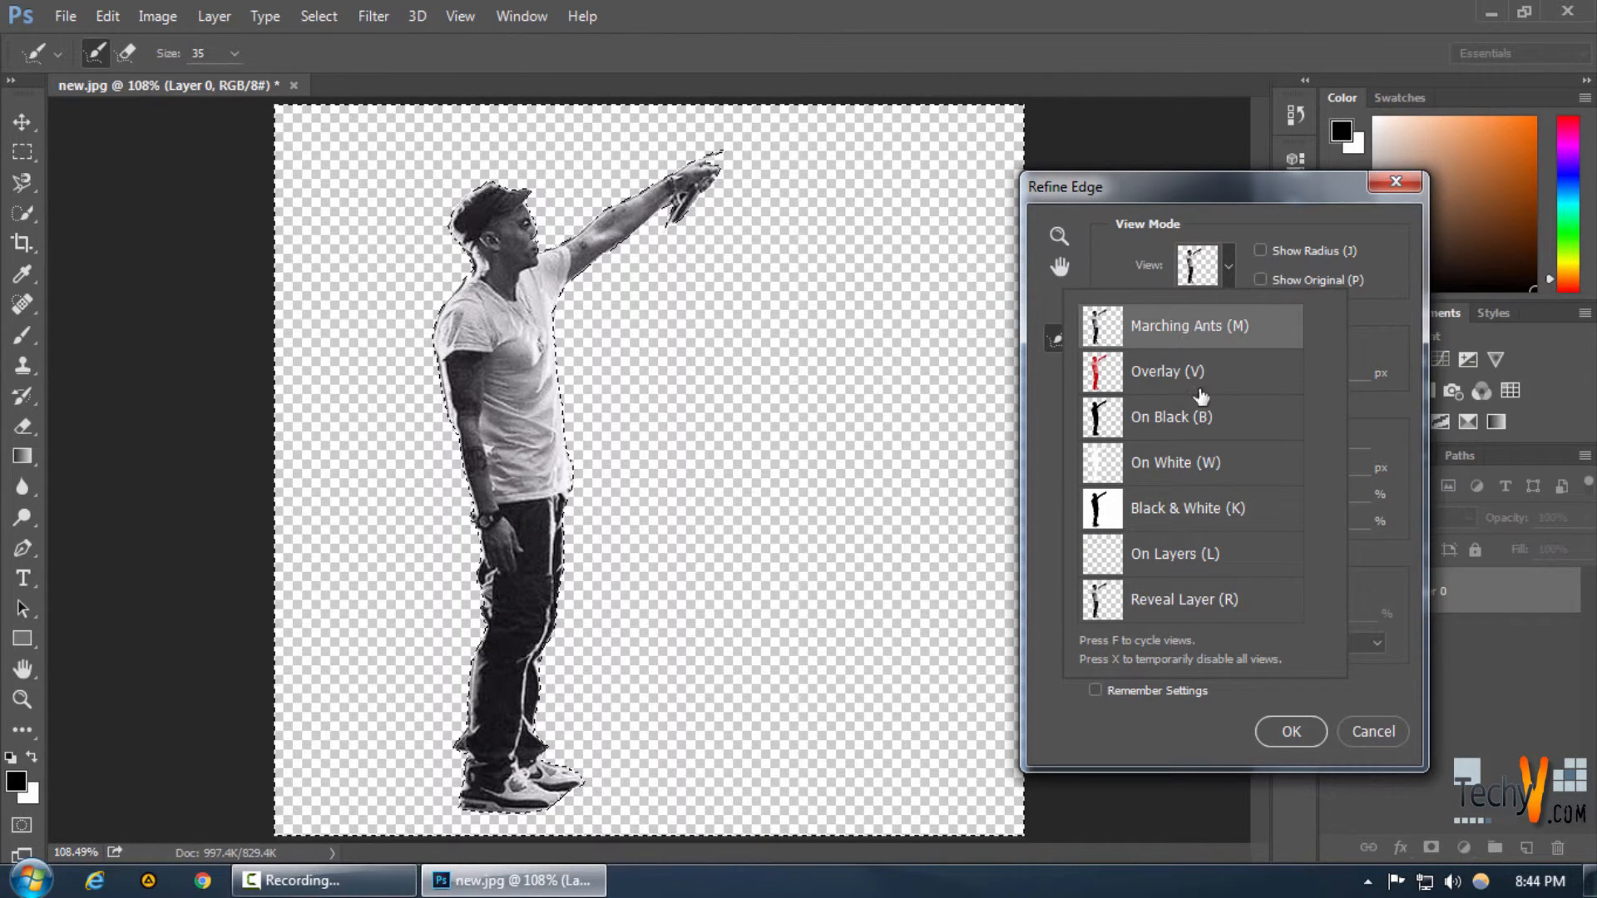
left_click(1195, 740)
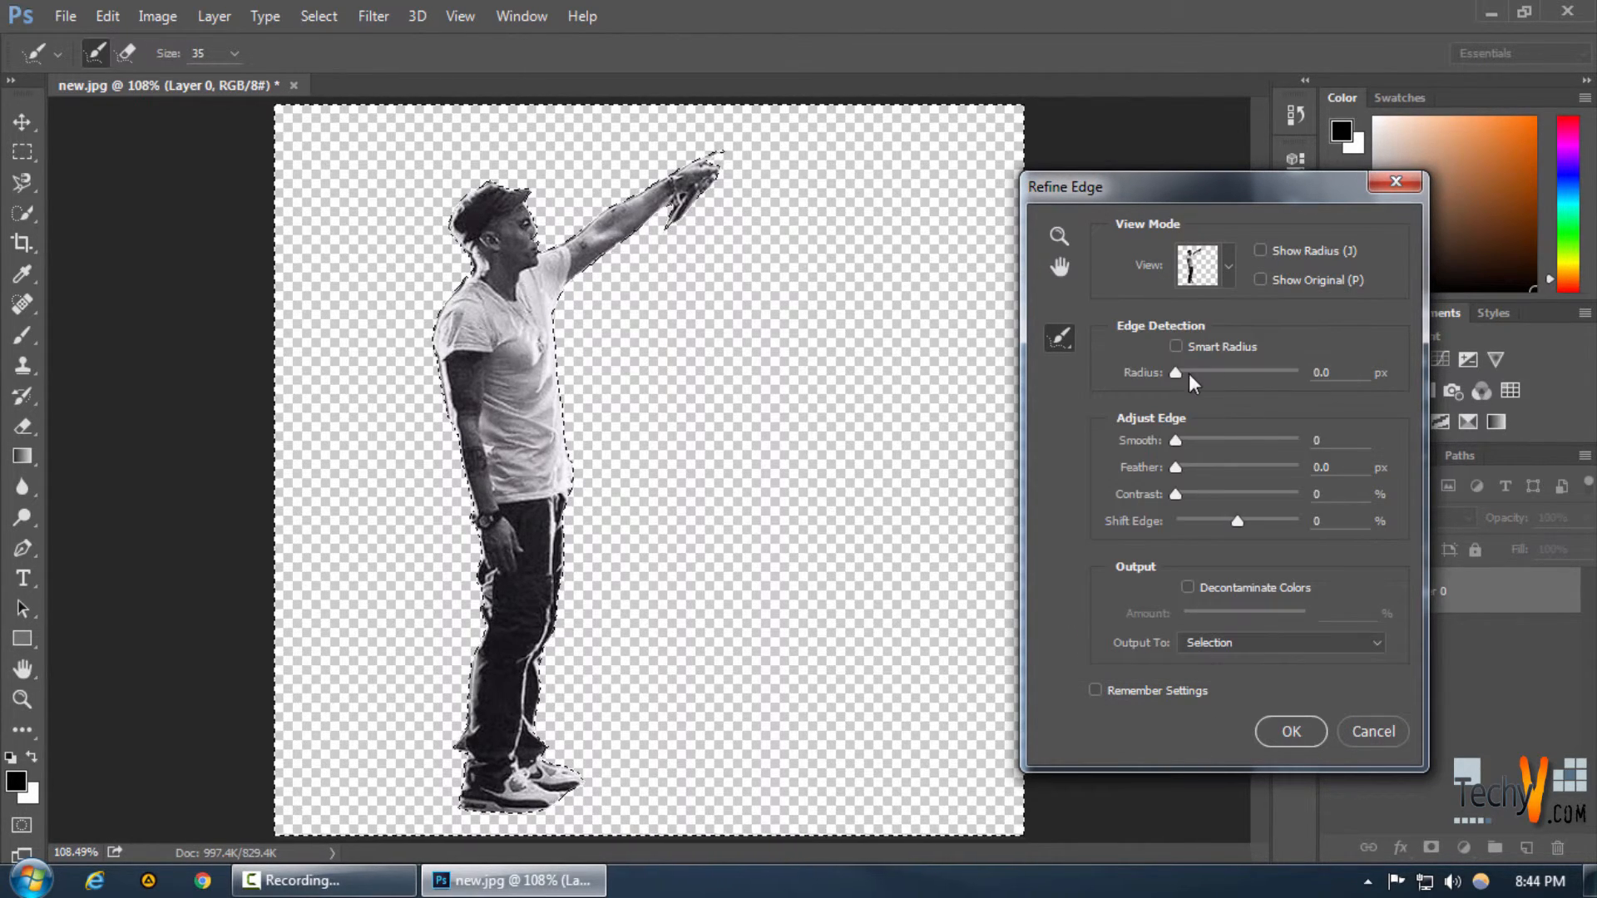
left_click_drag(1196, 370, 1242, 373)
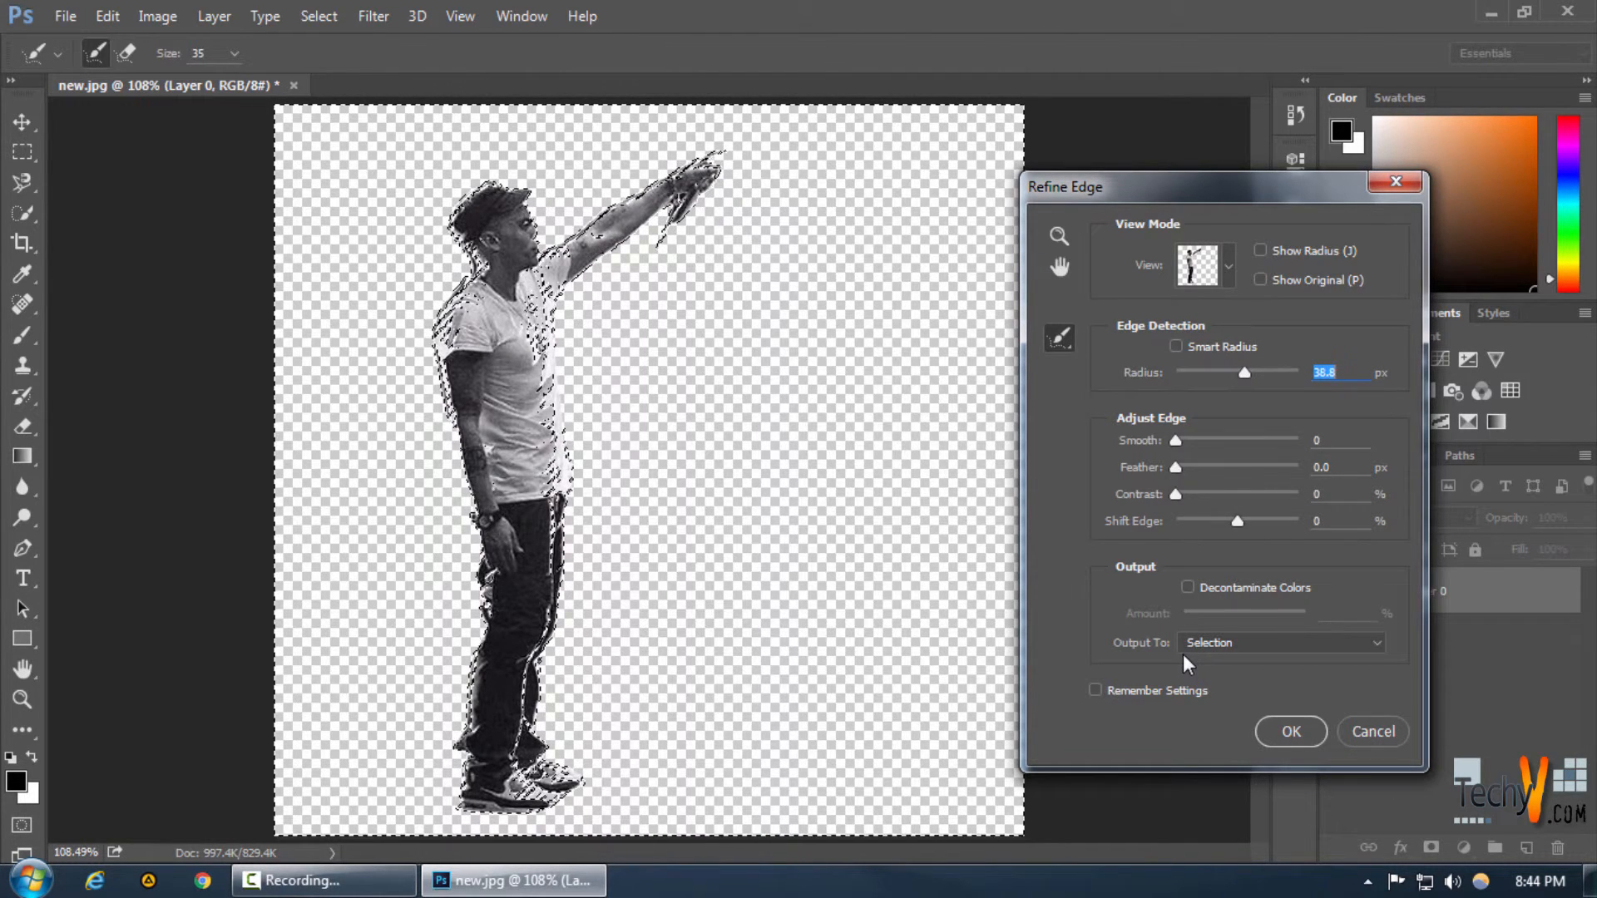
left_click_drag(1236, 521, 1200, 528)
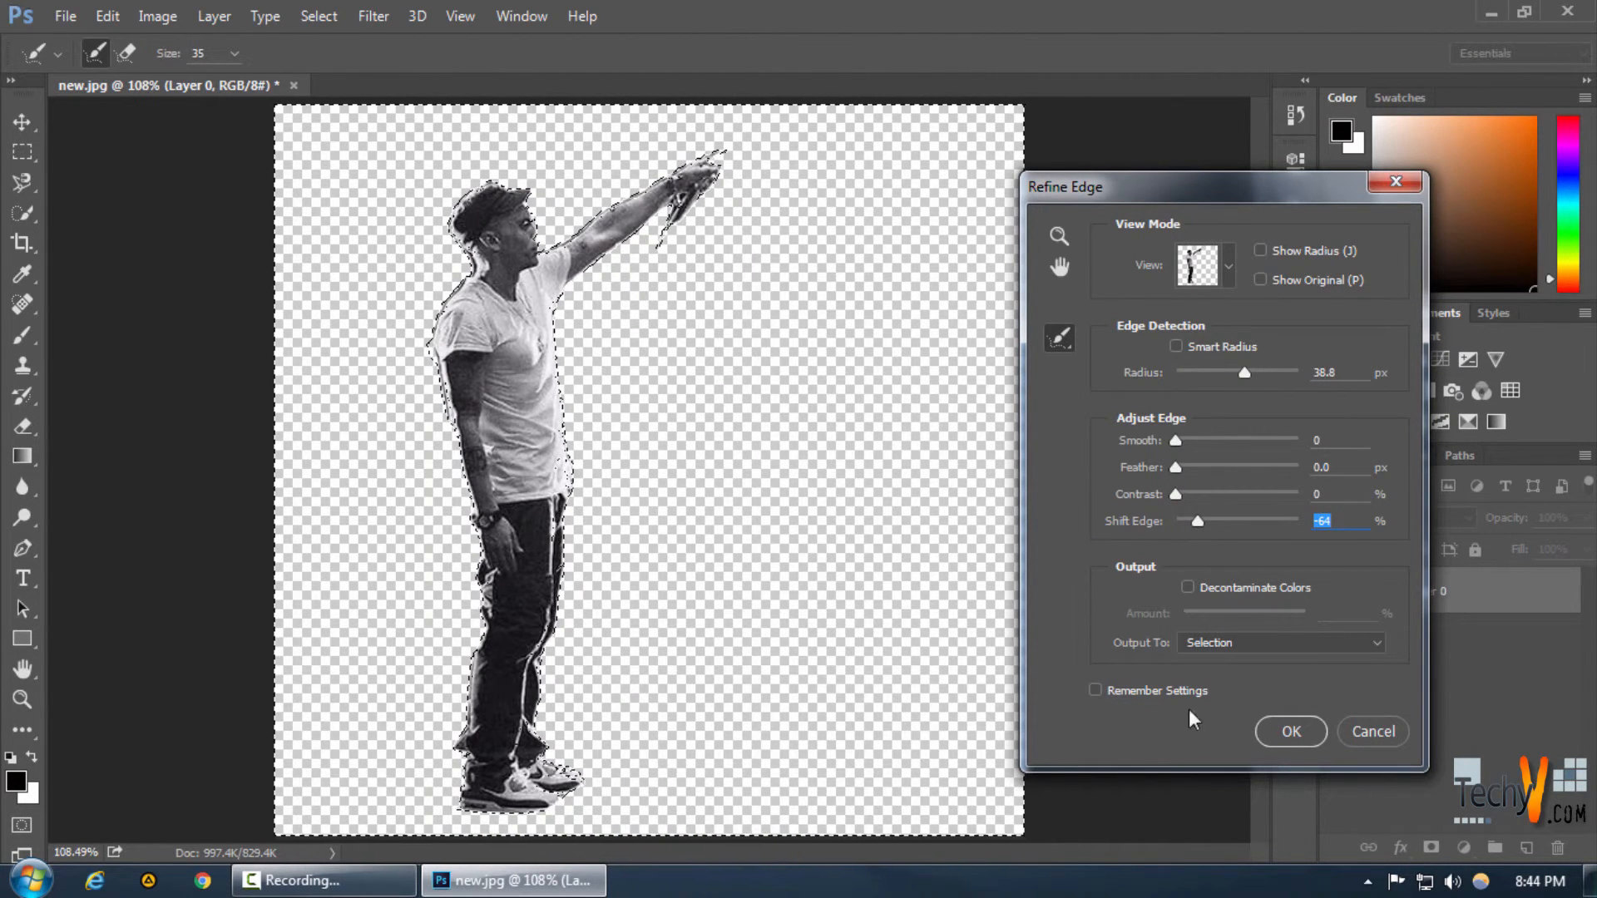
left_click(1387, 732)
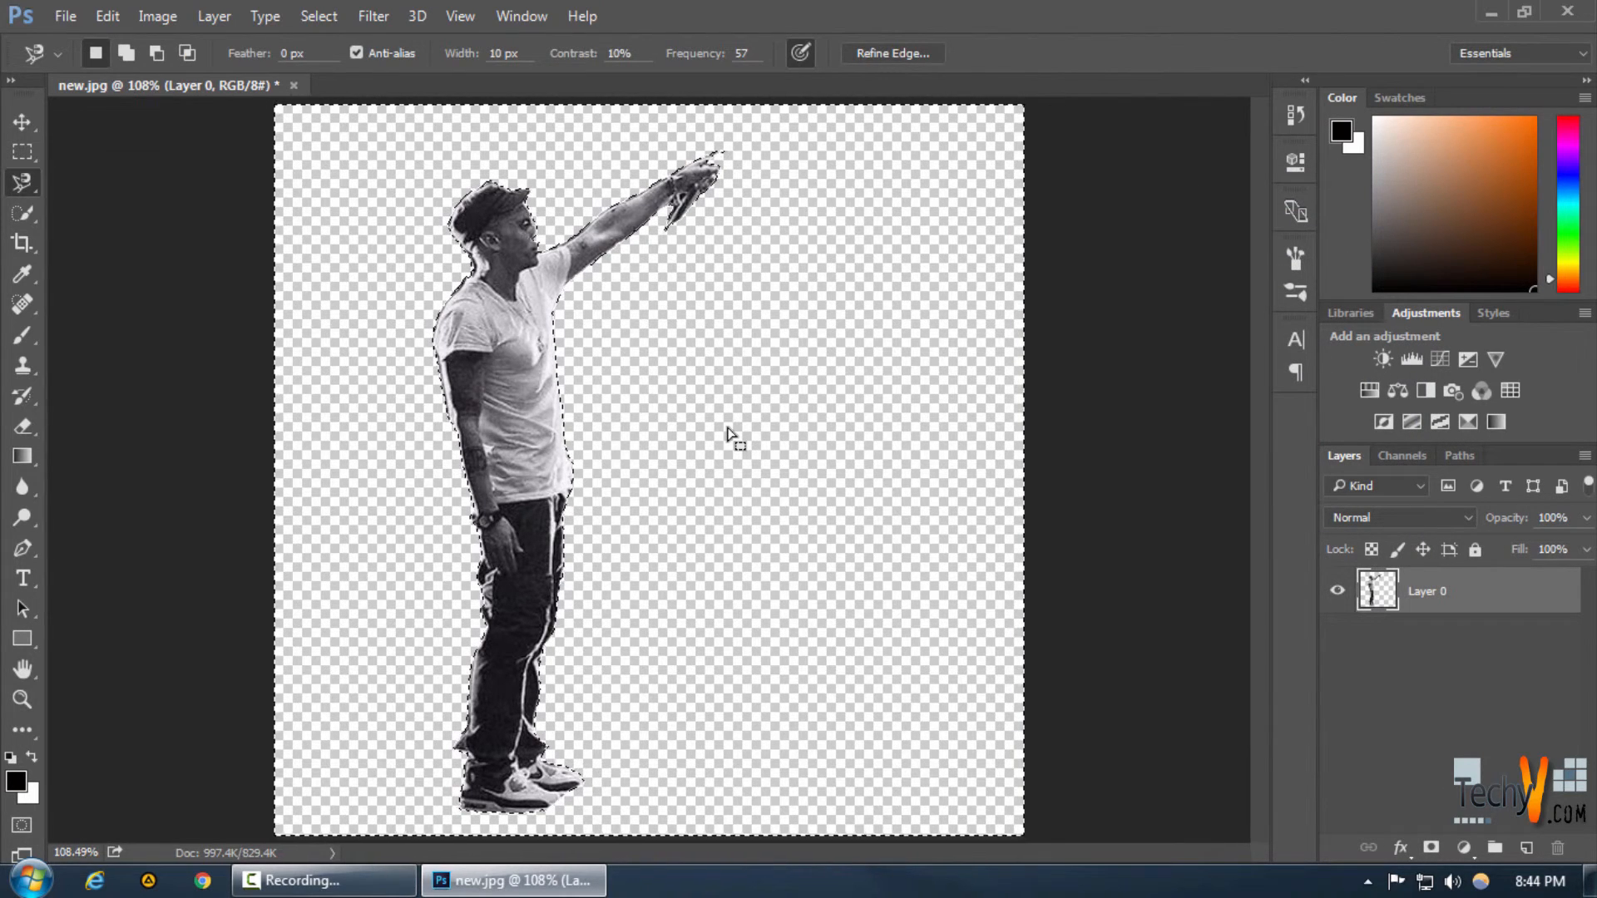